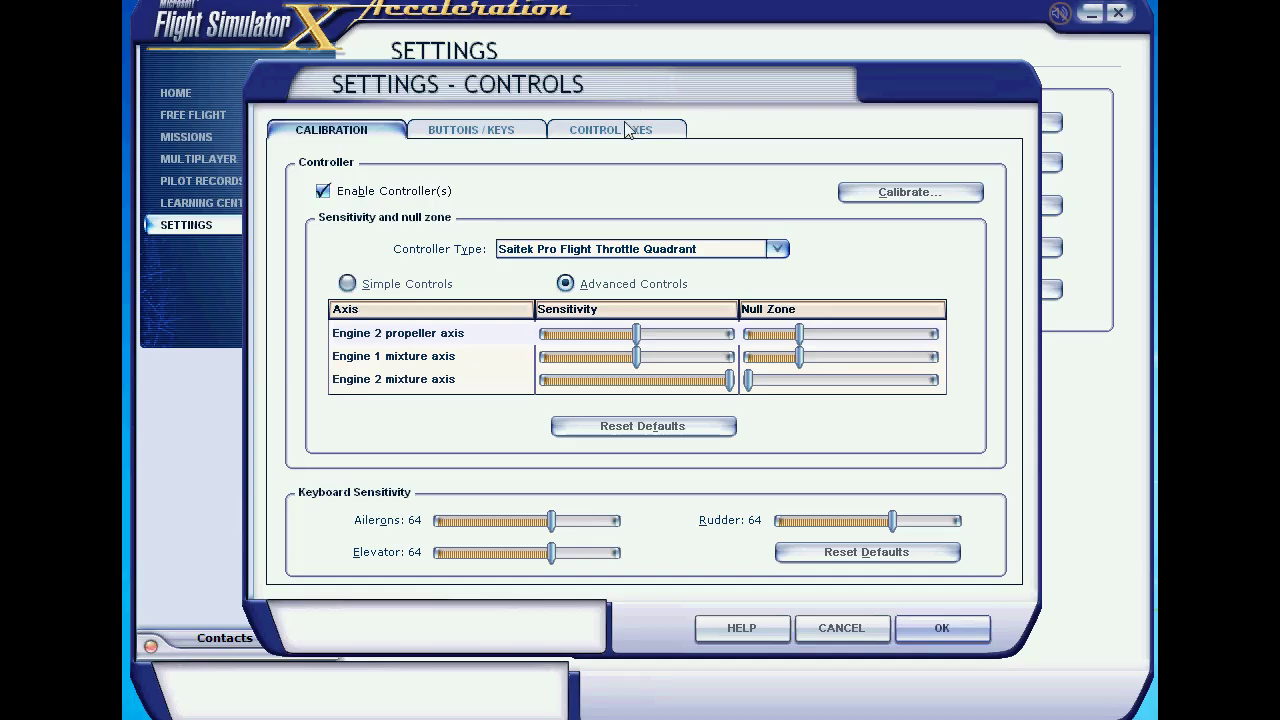
- Delete the Saitek Pro Flight Yoke's Ailerons axis assignment in Control Axes and confirm with OK
{"action": "left_click", "coordinate": [628, 131]}
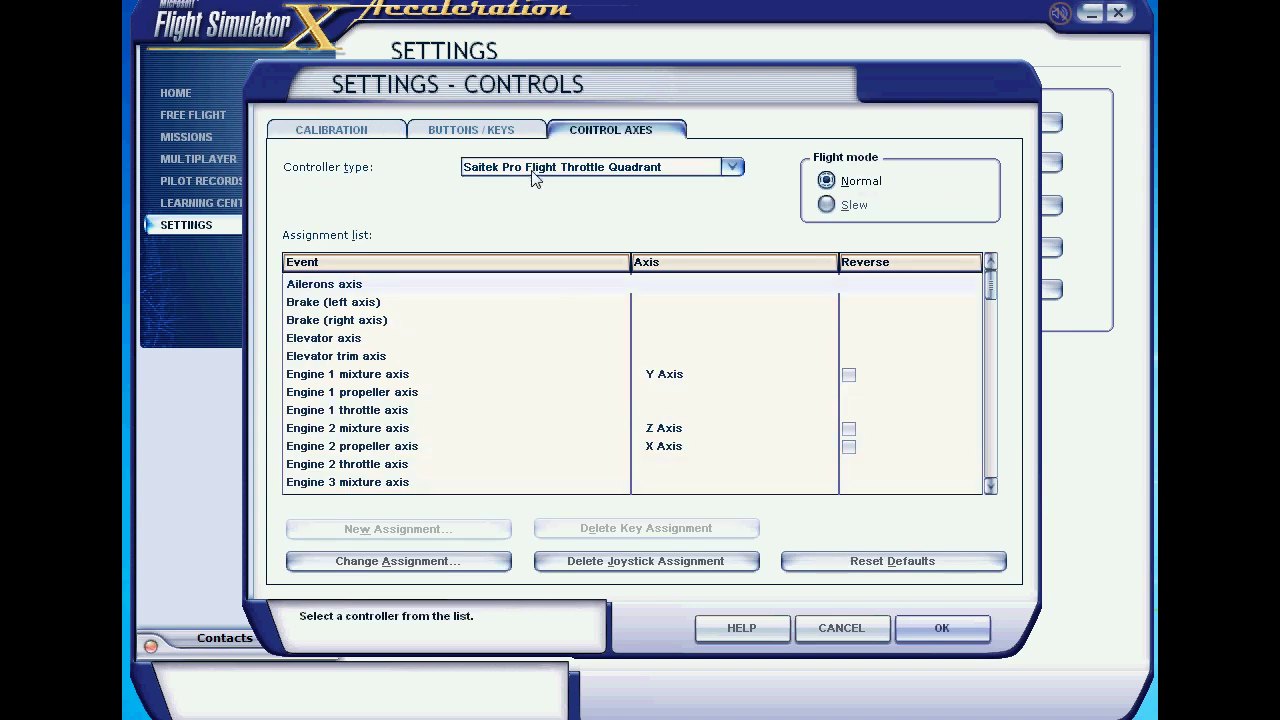
{"action": "left_click", "coordinate": [563, 168]}
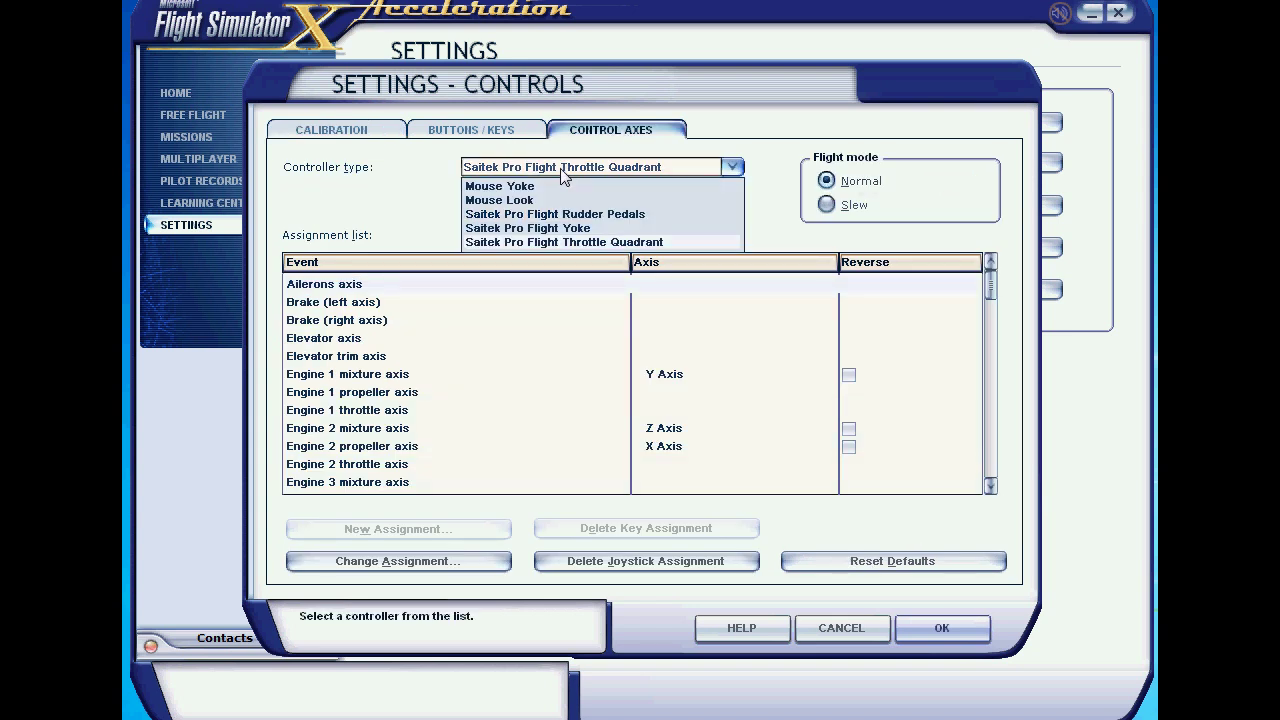
{"action": "left_click", "coordinate": [568, 229]}
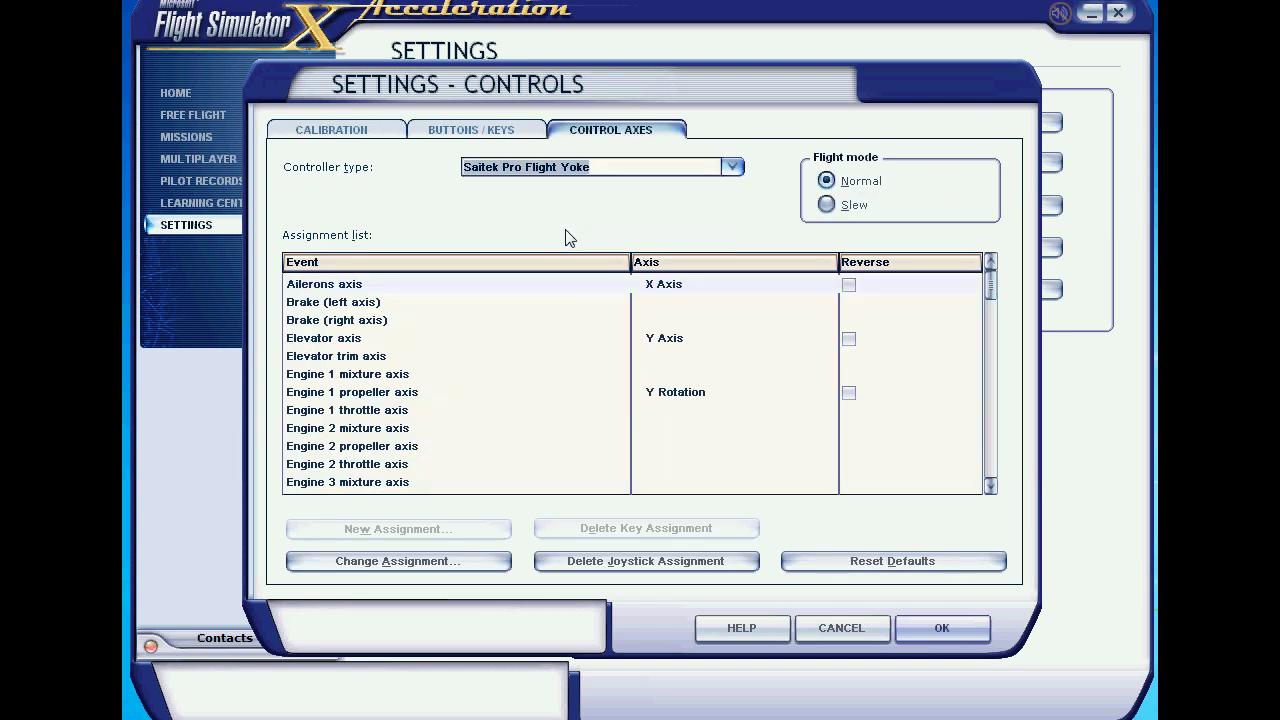
{"action": "left_click", "coordinate": [337, 286]}
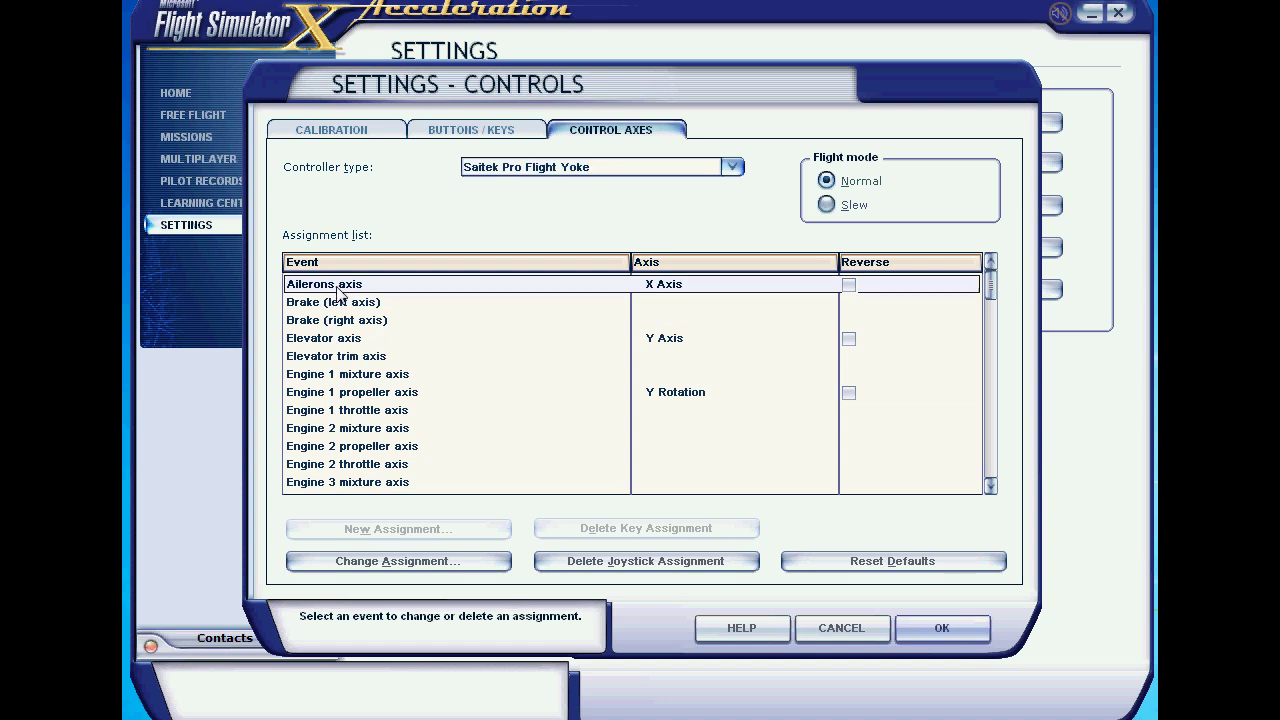
{"action": "left_click", "coordinate": [632, 568]}
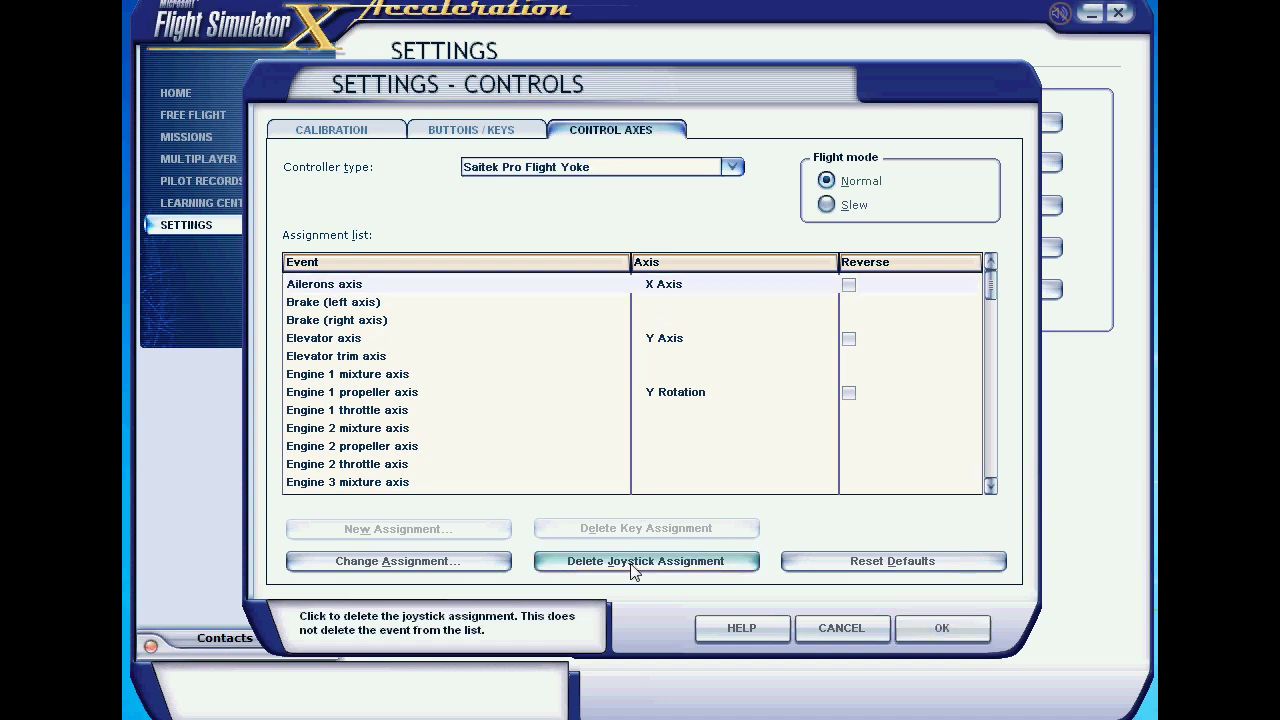
{"action": "left_click", "coordinate": [942, 627]}
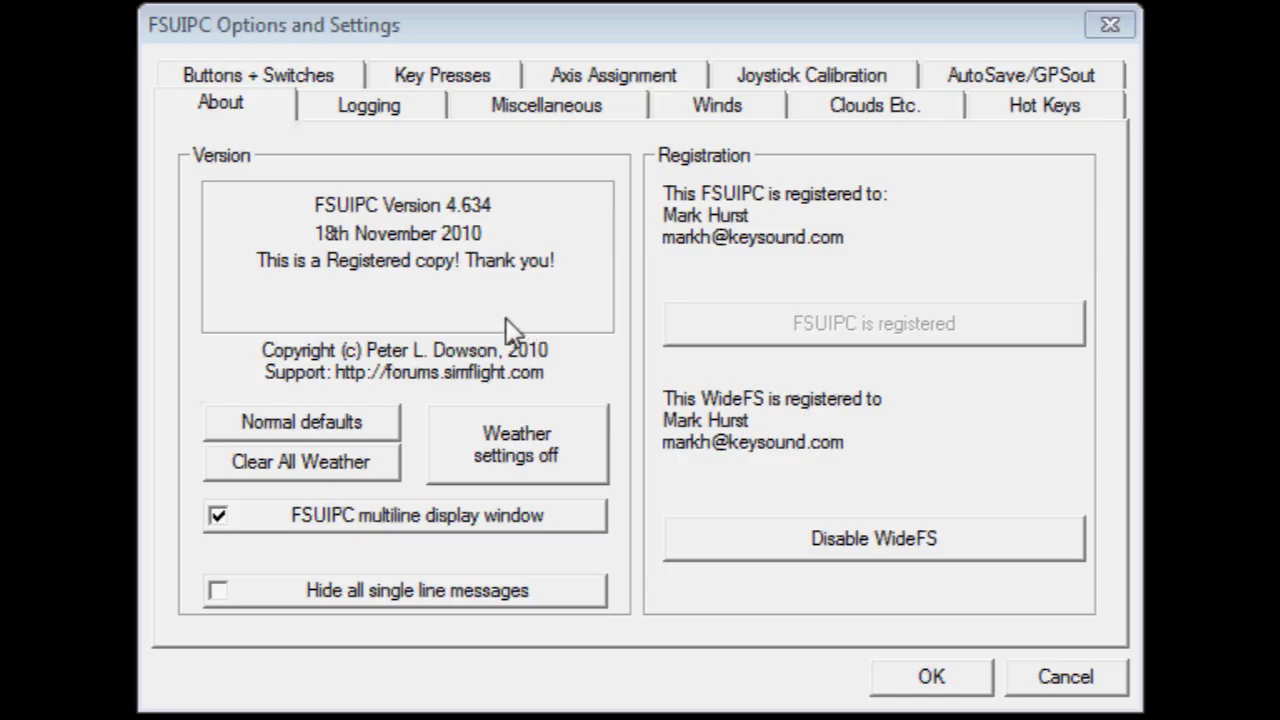
- Make FSUIPC axis assignments profile specific under a new profile named 'SingleTurboprop'
{"action": "left_click", "coordinate": [582, 73]}
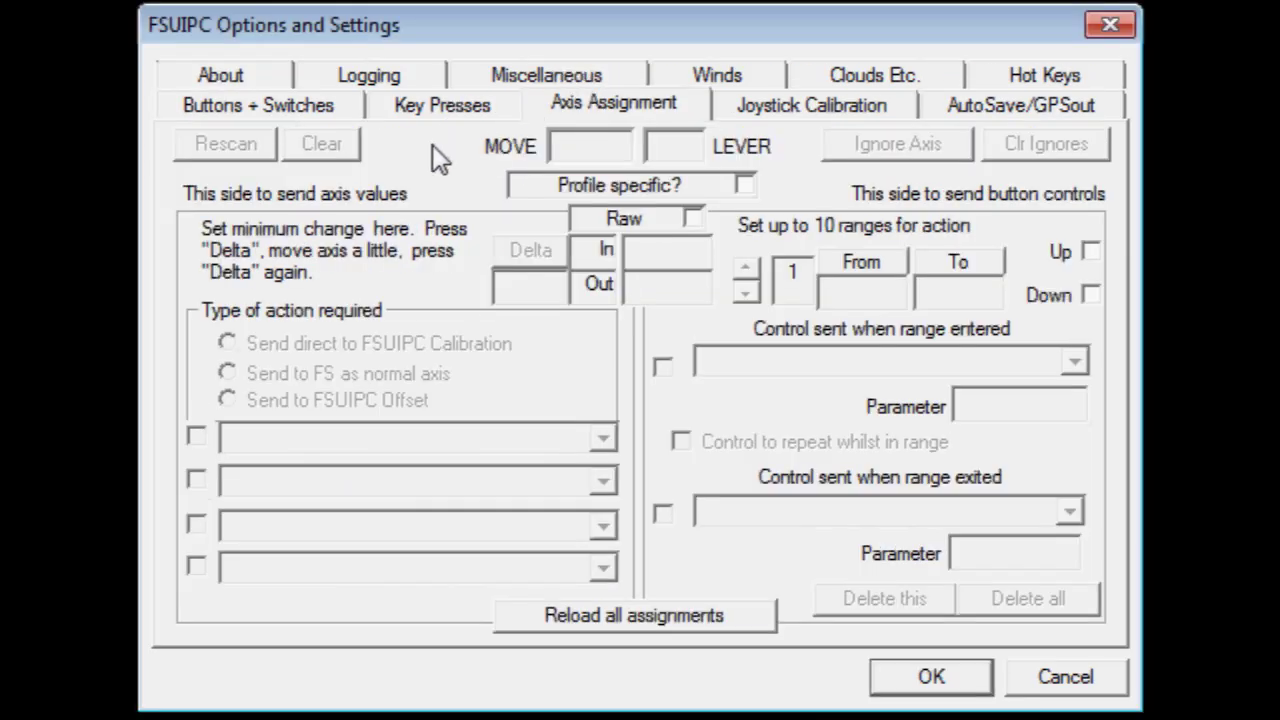
{"action": "left_click", "coordinate": [743, 185]}
{"action": "left_click", "coordinate": [504, 451]}
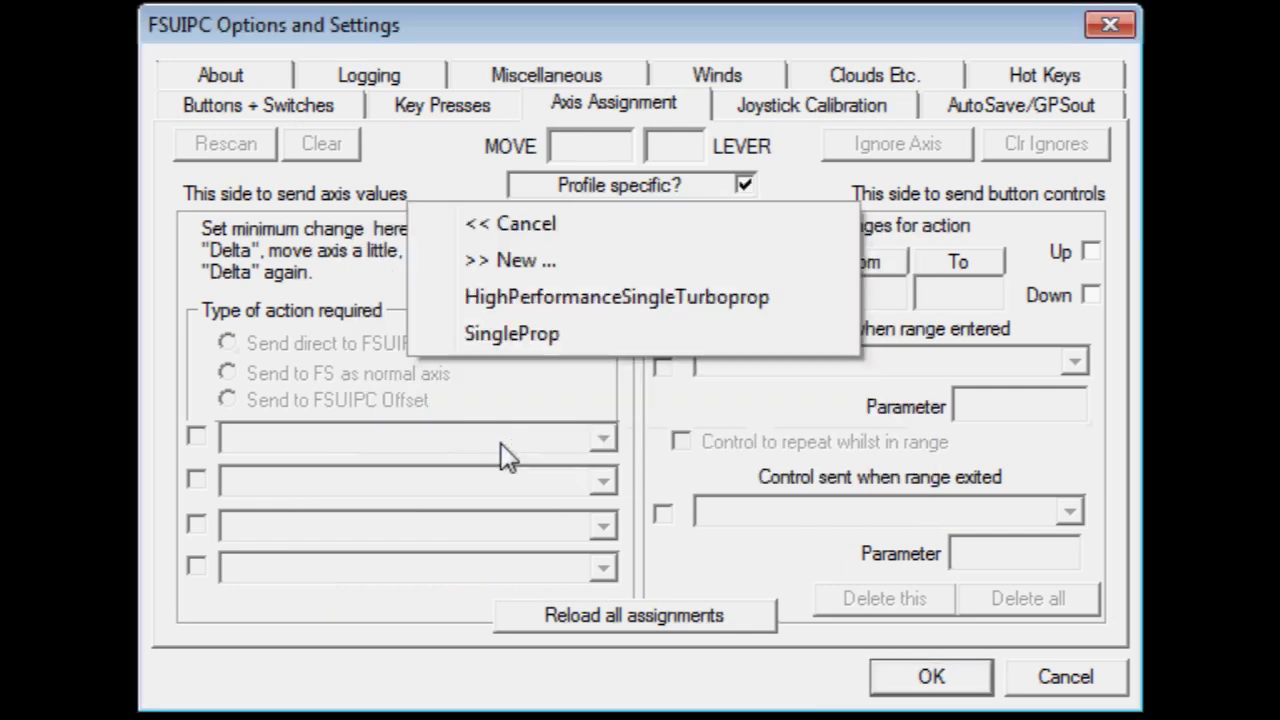
{"action": "left_click", "coordinate": [519, 261]}
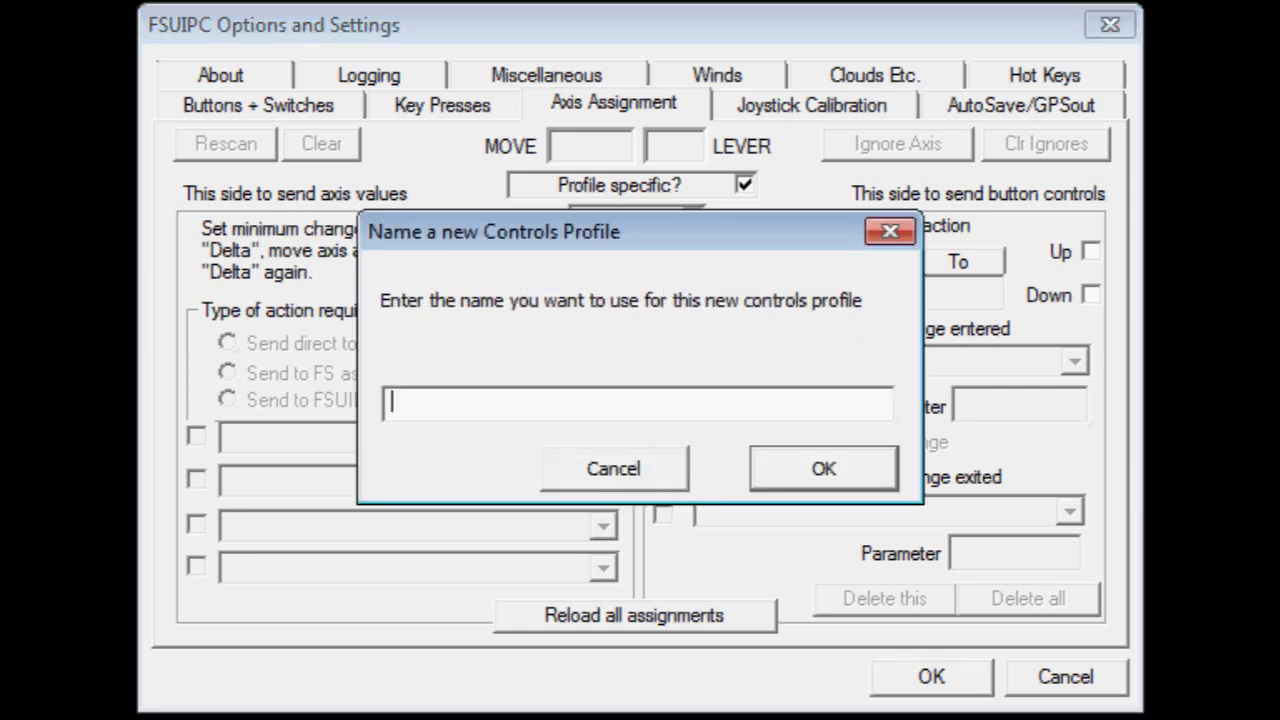
{"action": "type", "text": "SingleTurb"}
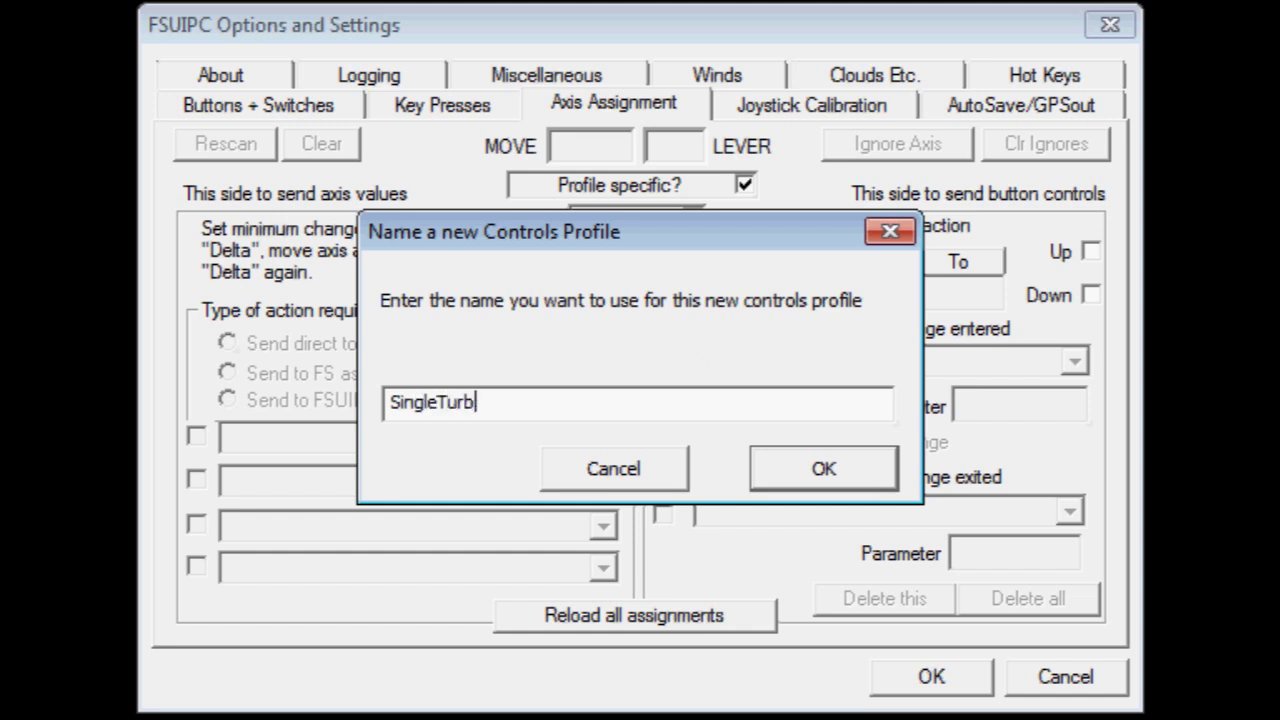
{"action": "type", "text": "oprop"}
{"action": "left_click", "coordinate": [808, 480]}
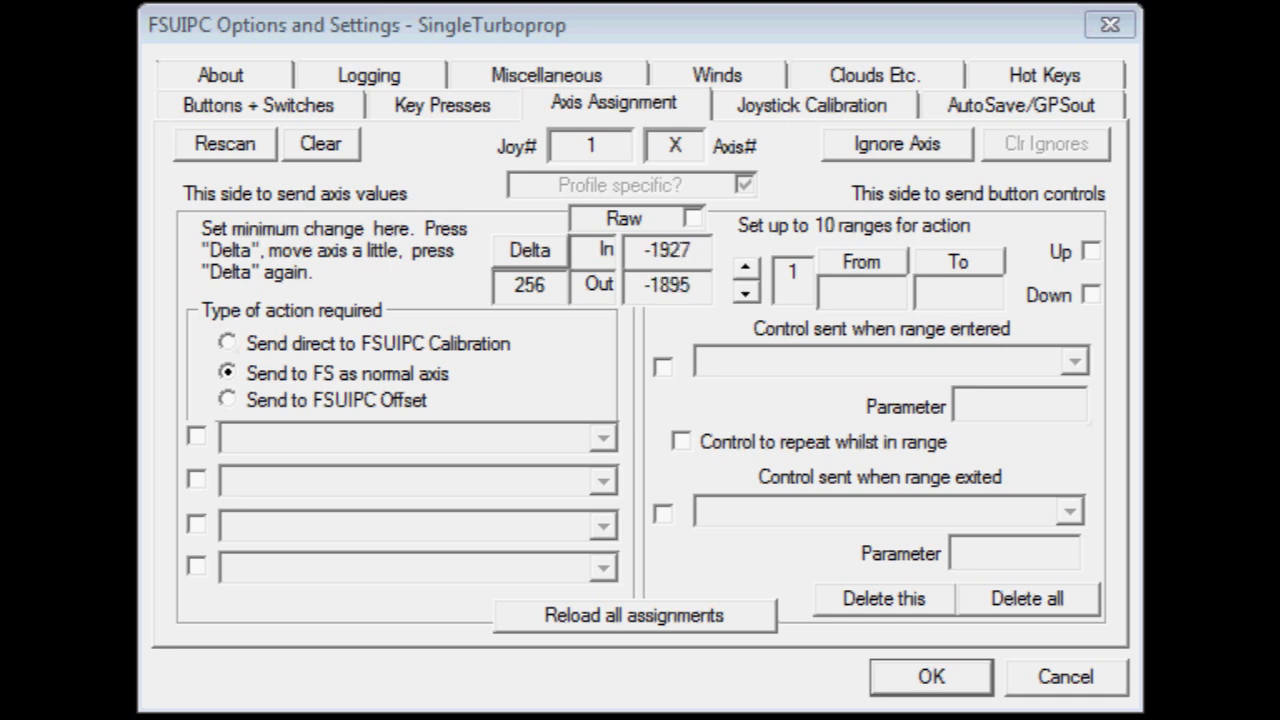
- Route joystick 1's X axis directly to FSUIPC calibration, assigned to Aileron
{"action": "left_click", "coordinate": [228, 343]}
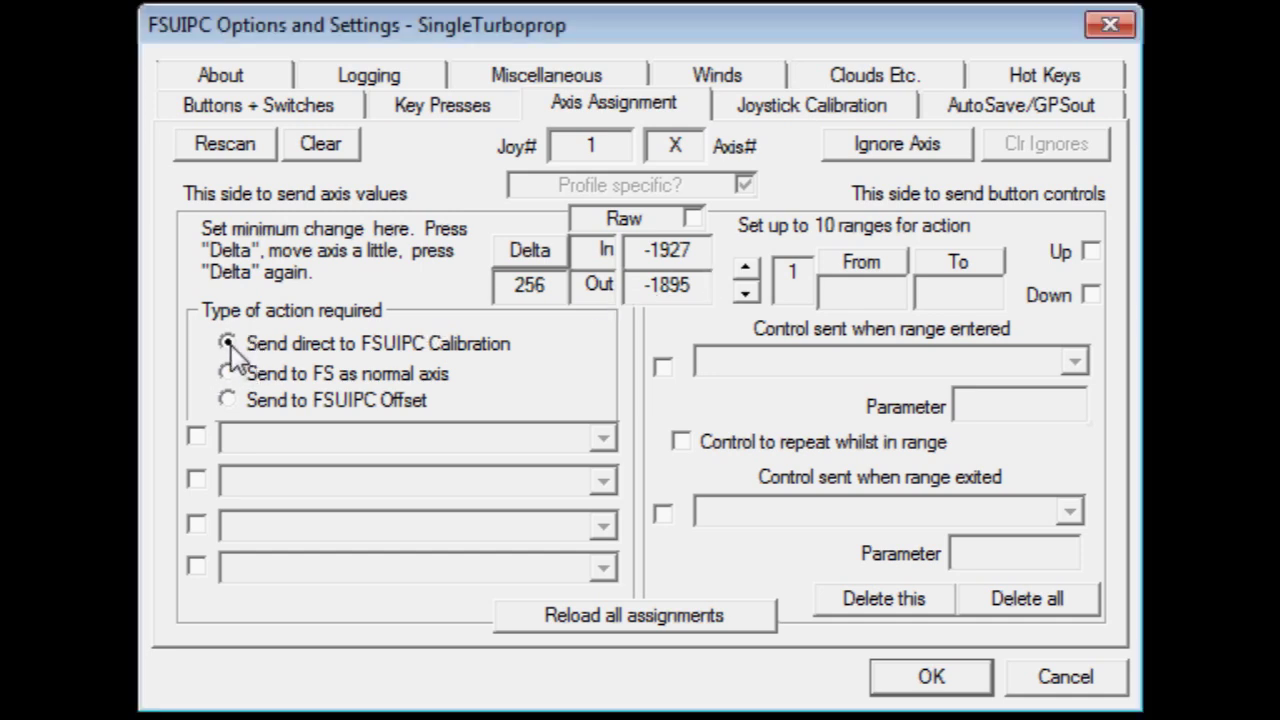
{"action": "left_click", "coordinate": [197, 439]}
{"action": "left_click", "coordinate": [603, 438]}
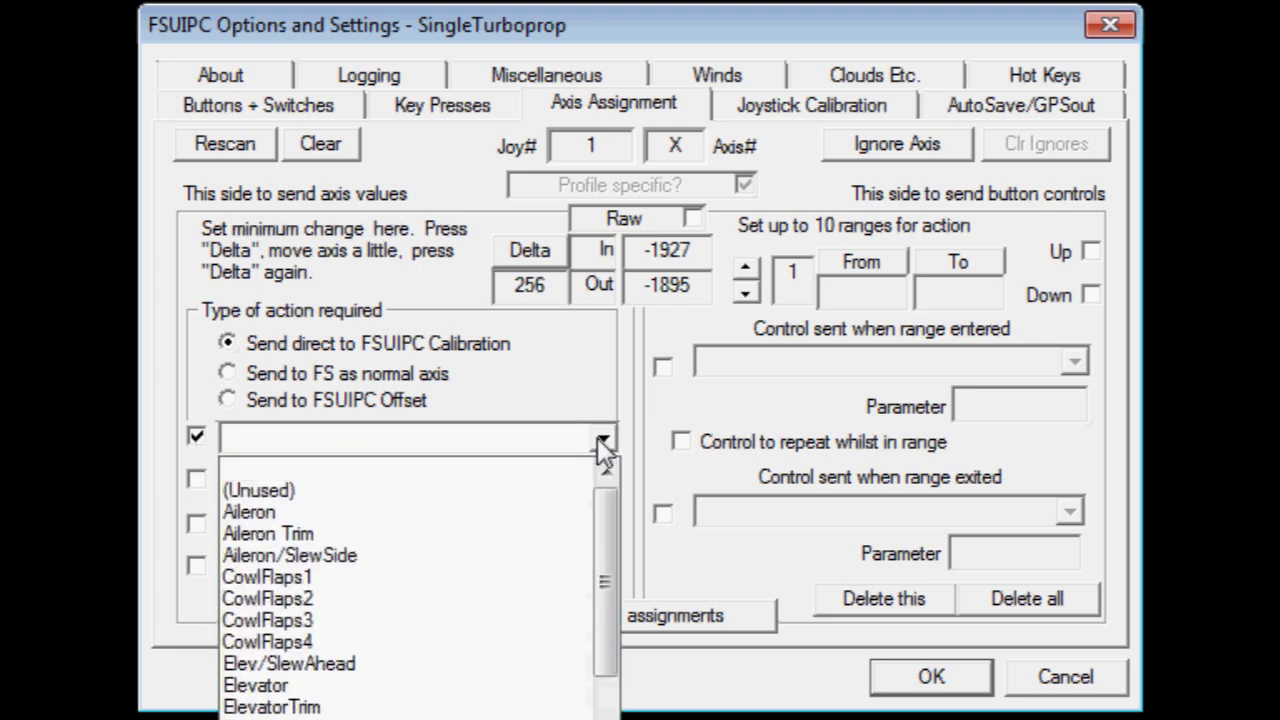
{"action": "left_click", "coordinate": [266, 513]}
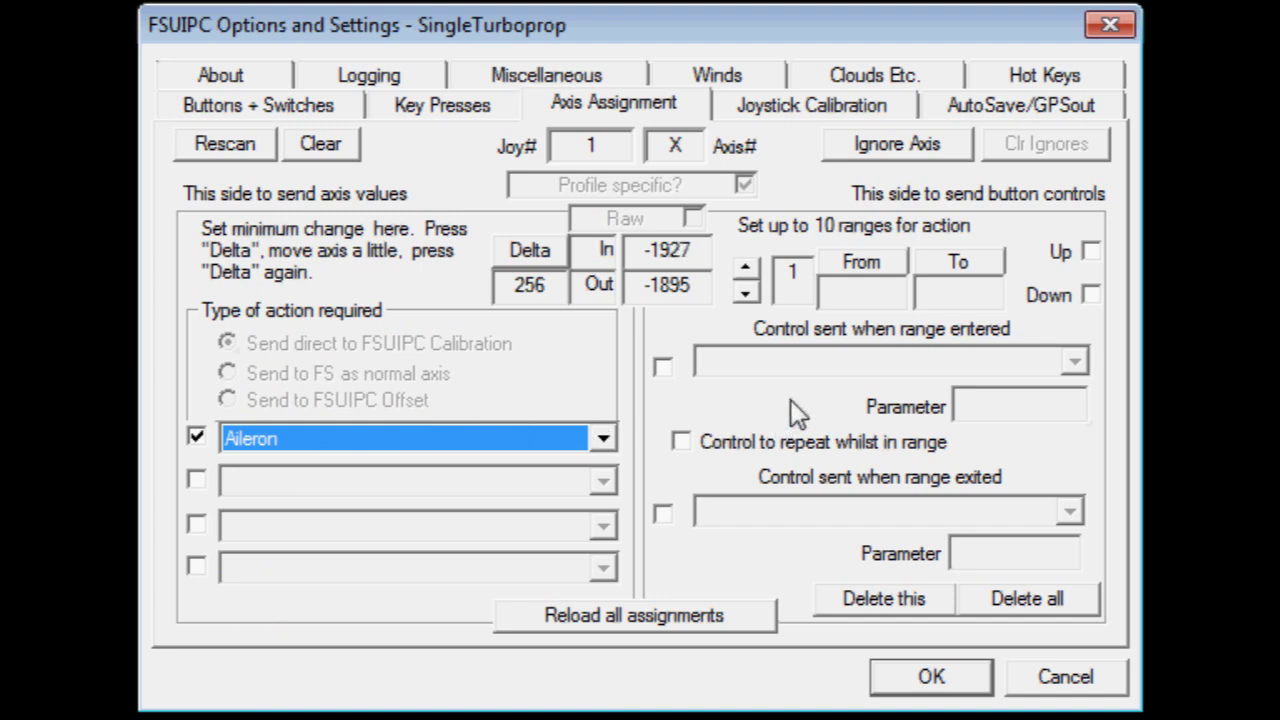
{"action": "left_click", "coordinate": [784, 108]}
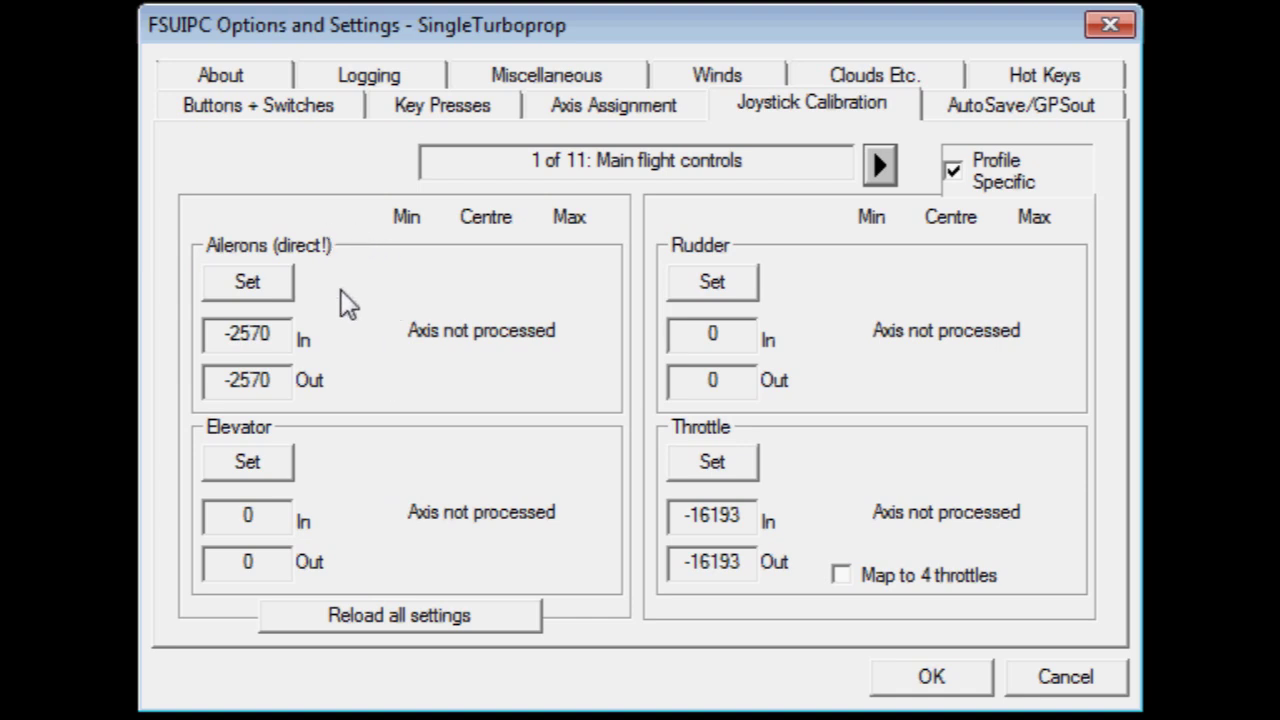
- Calibrate the Ailerons axis with min -16380, centre -2441 and max 16380
{"action": "left_click", "coordinate": [248, 283]}
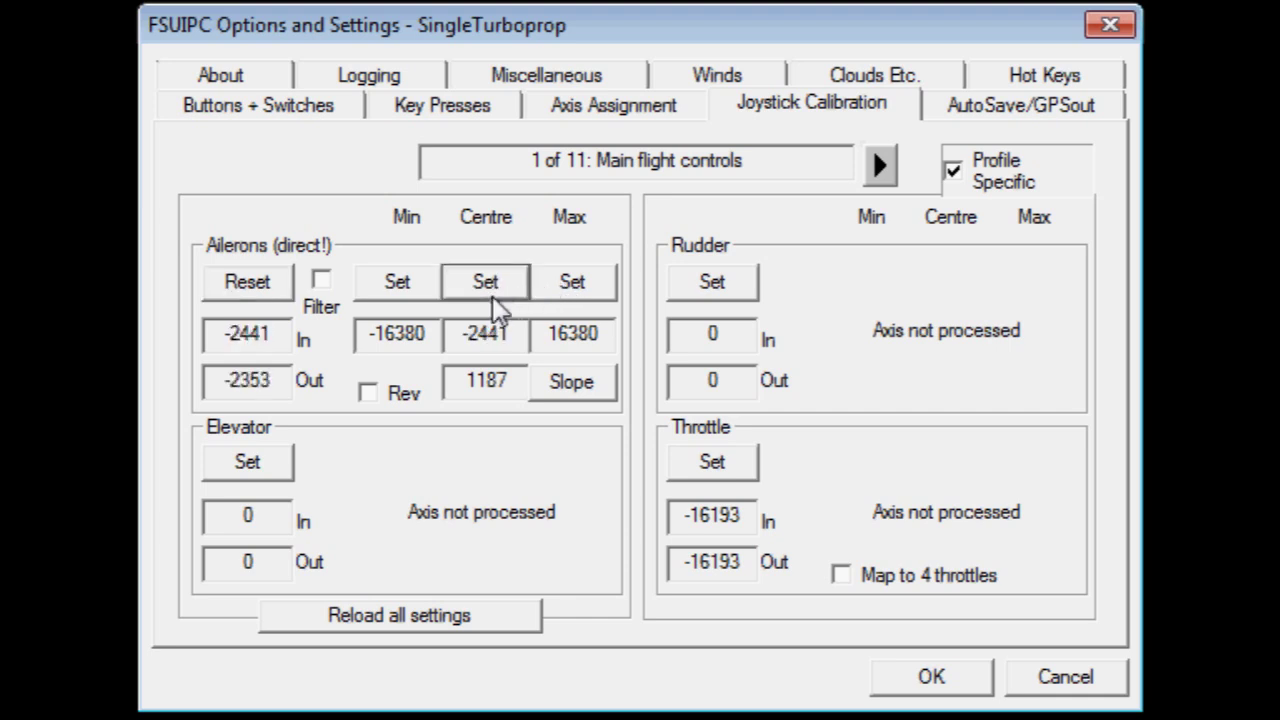
{"action": "left_click", "coordinate": [400, 284]}
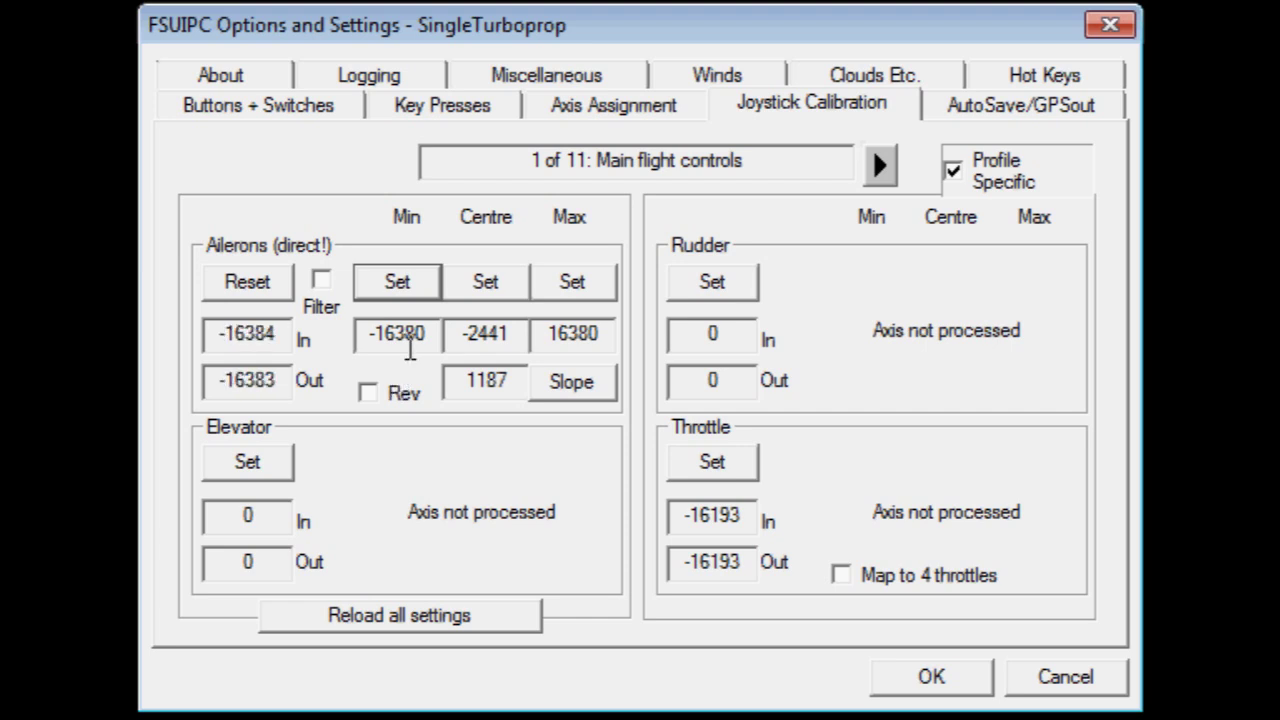
{"action": "left_click", "coordinate": [572, 286]}
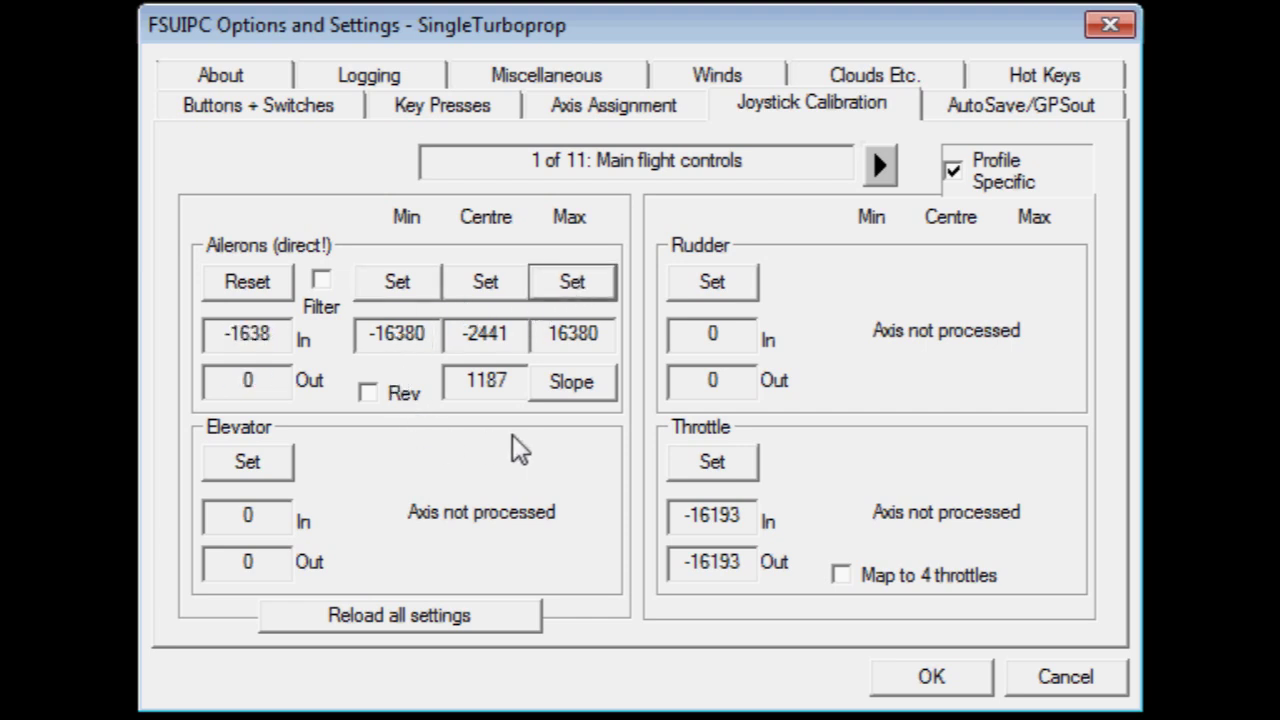
- Set the aileron response curve to 3 and save the FSUIPC settings
{"action": "left_click", "coordinate": [578, 390]}
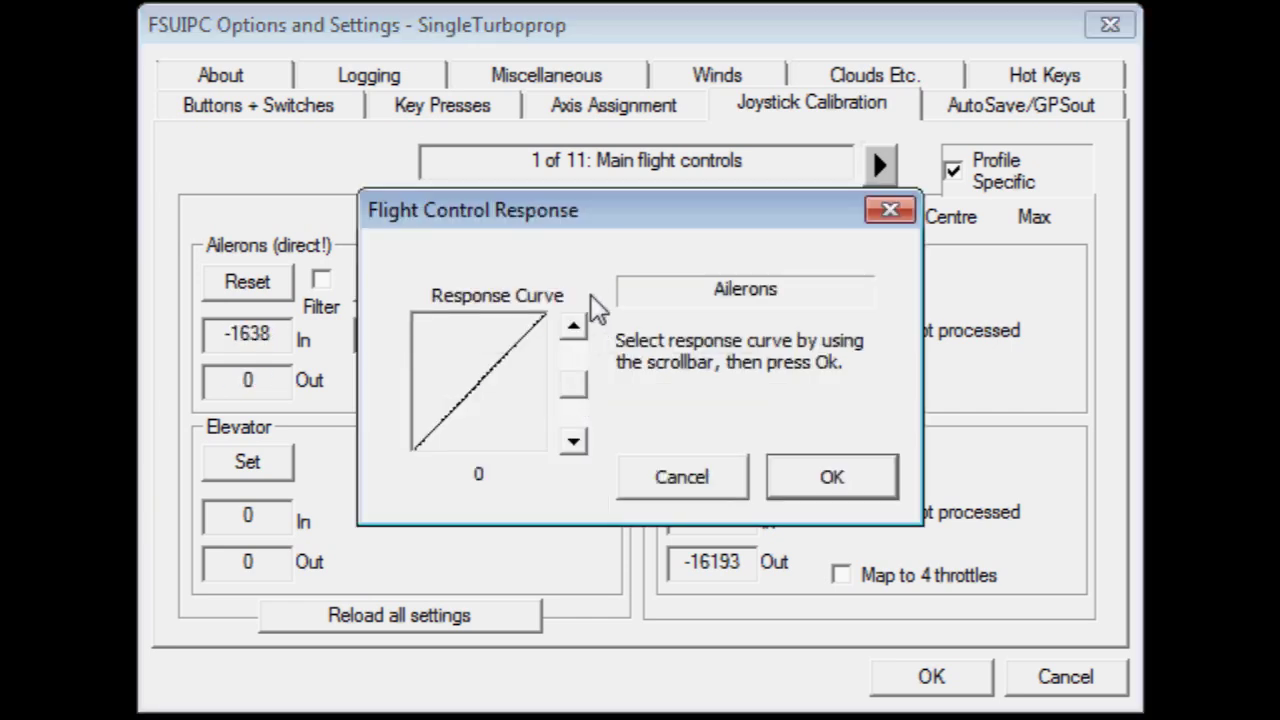
{"action": "left_click", "coordinate": [572, 444]}
{"action": "left_click", "coordinate": [572, 444]}
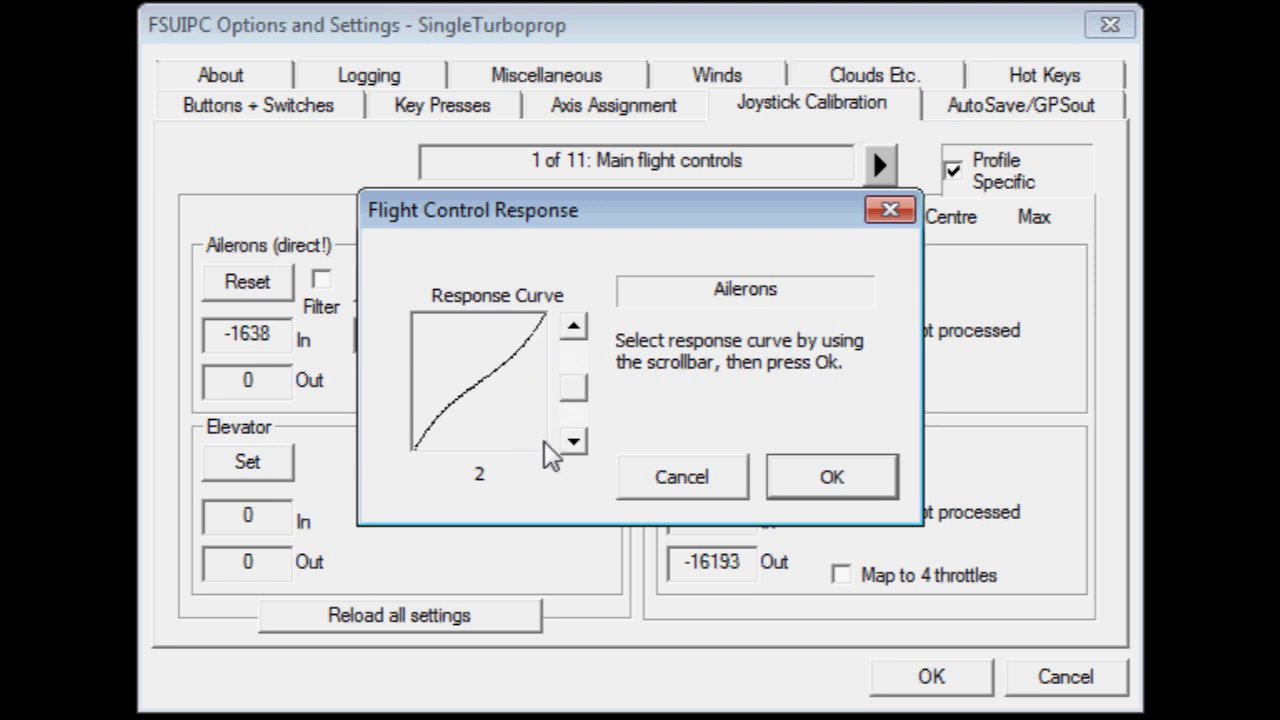
{"action": "left_click", "coordinate": [572, 444]}
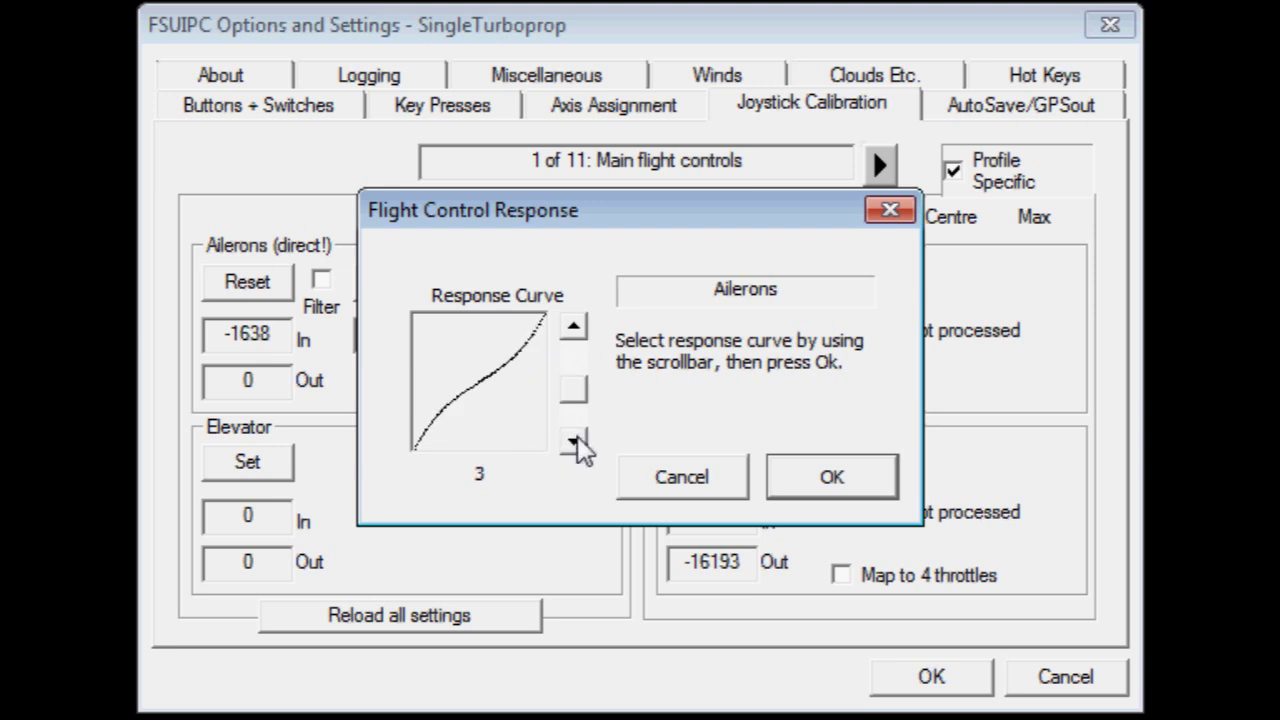
{"action": "left_click", "coordinate": [828, 480]}
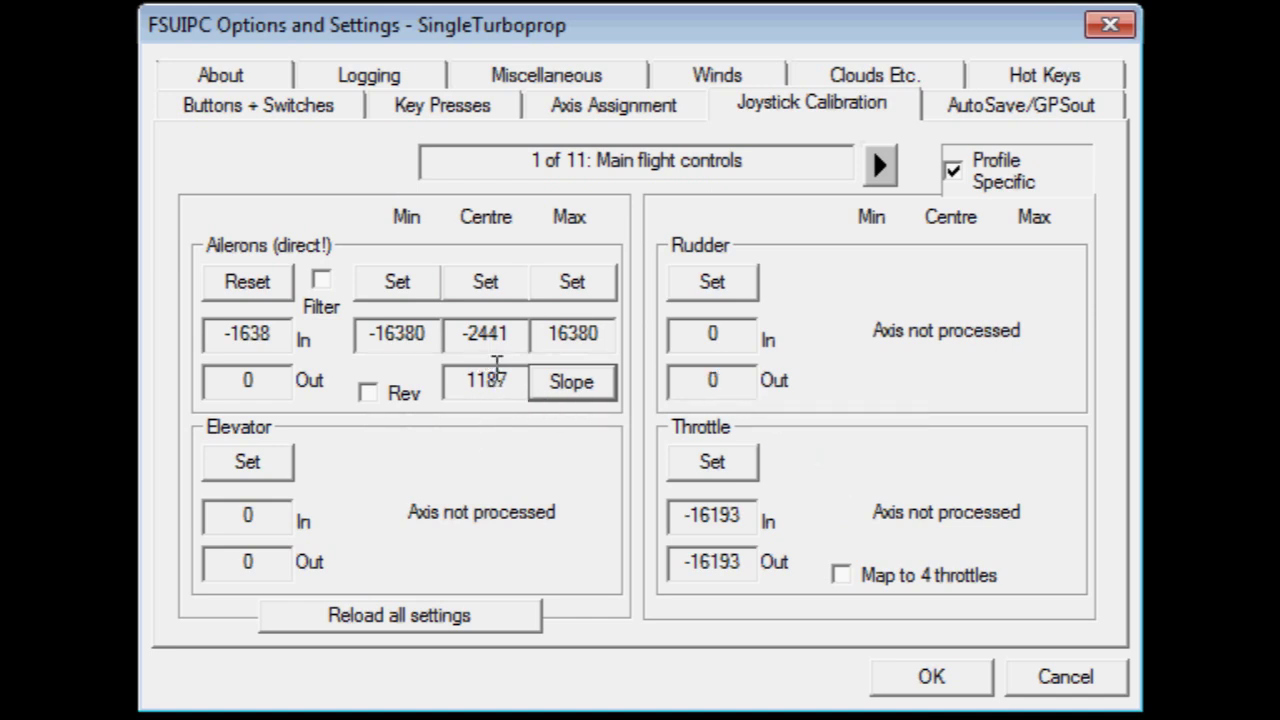
{"action": "left_click", "coordinate": [930, 678]}
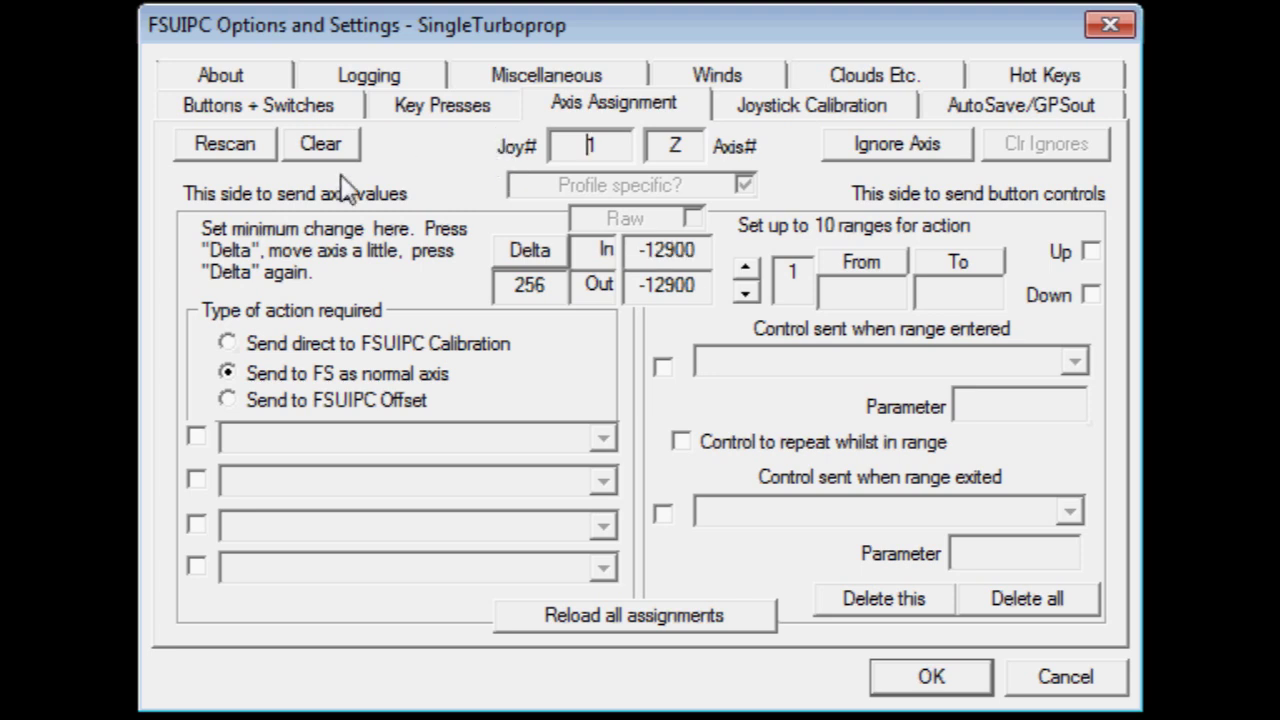
- Send joystick 1's Z axis directly to FSUIPC calibration as Throttle1
{"action": "left_click", "coordinate": [228, 343]}
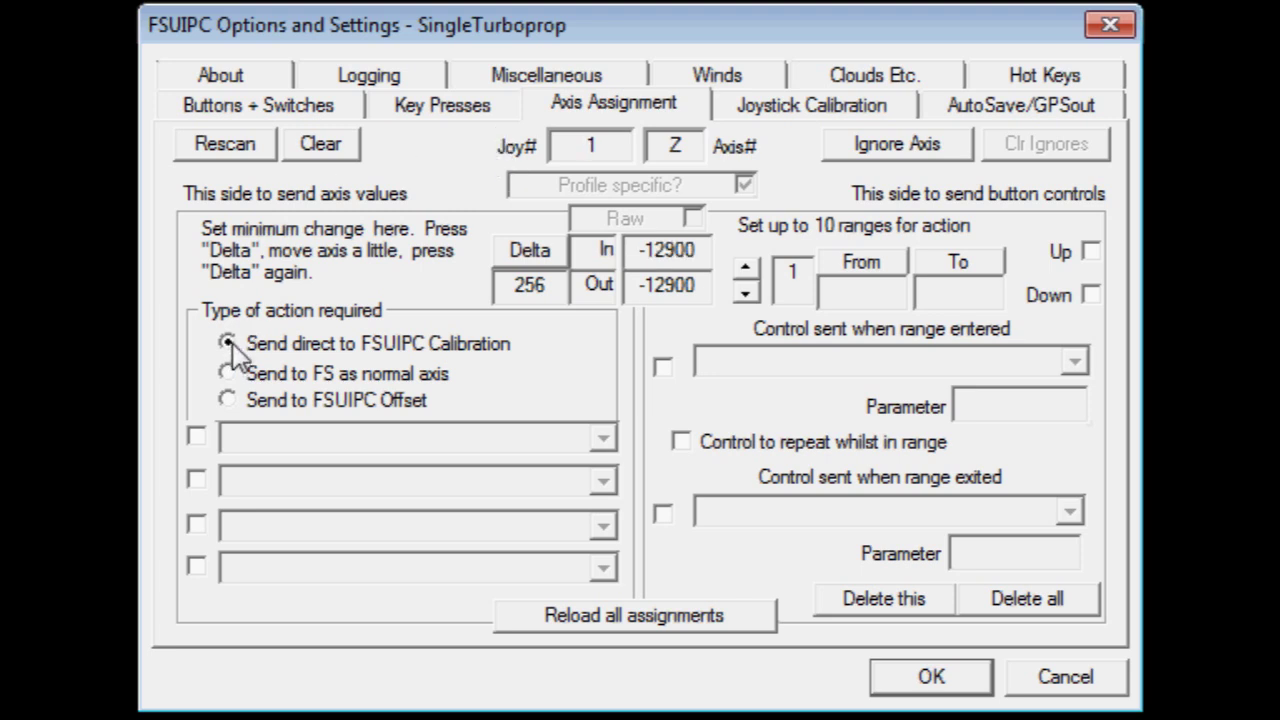
{"action": "left_click", "coordinate": [196, 438]}
{"action": "left_click", "coordinate": [603, 438]}
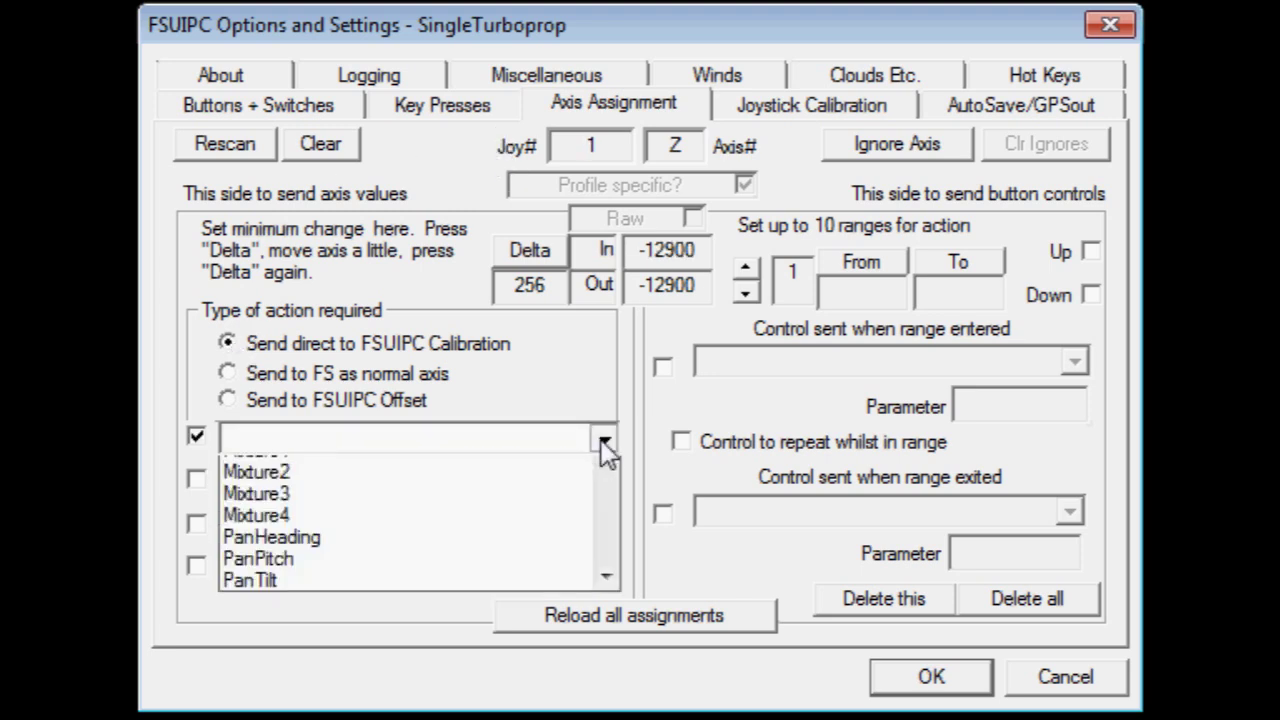
{"action": "left_click_drag", "start_coordinate": [606, 605], "coordinate": [606, 719]}
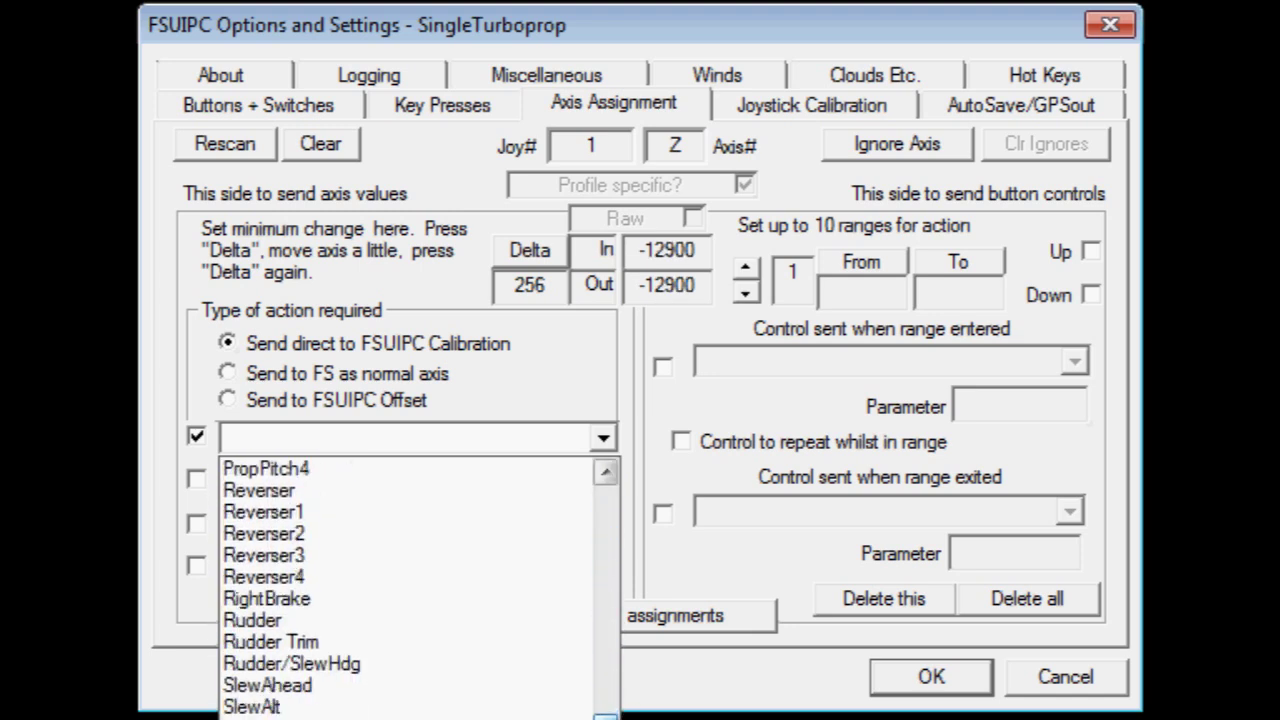
{"action": "left_click", "coordinate": [260, 715]}
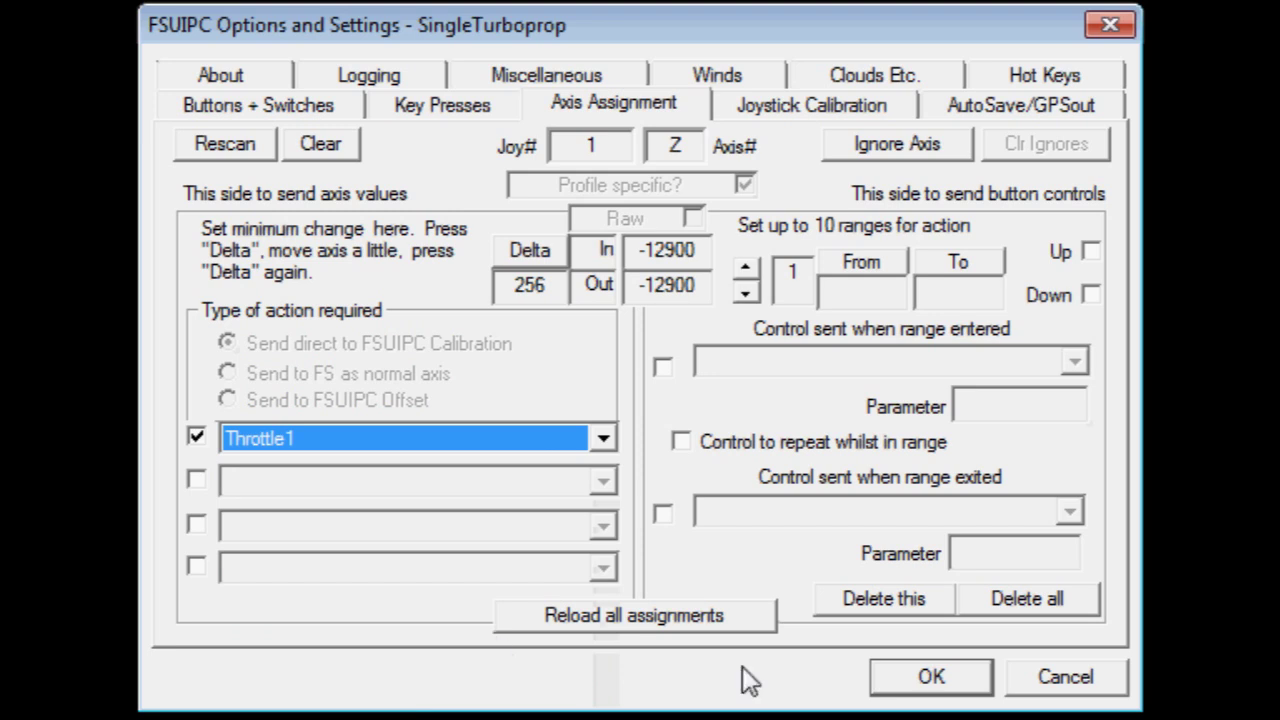
{"action": "left_click", "coordinate": [765, 109]}
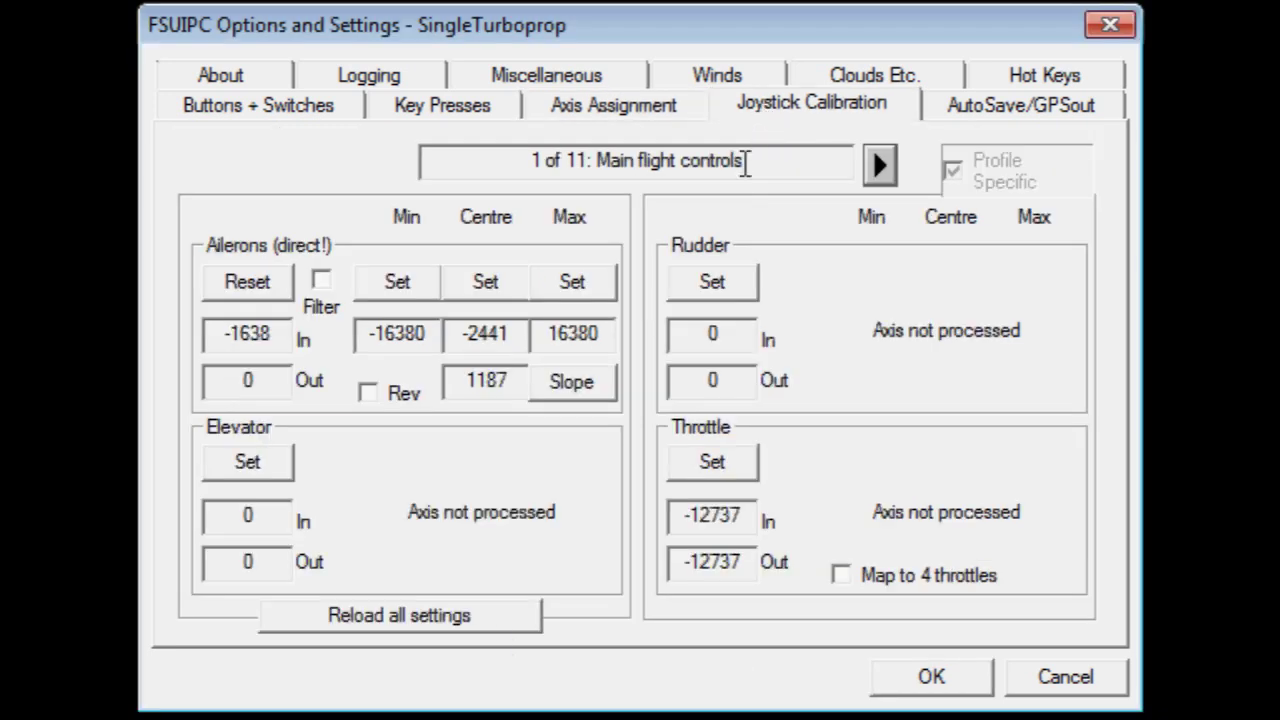
- On the separate-throttles page, calibrate Throttle 1 with no reverse zone, min -15609, max 15609
{"action": "left_click", "coordinate": [879, 168]}
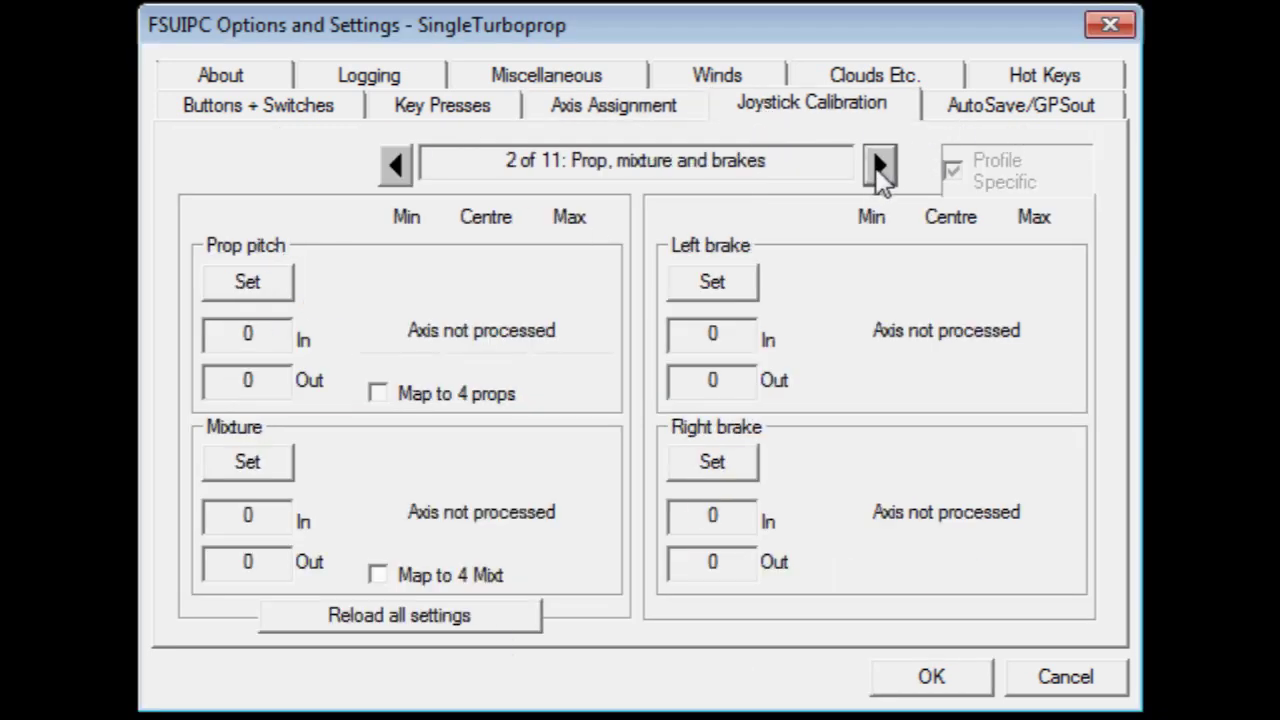
{"action": "left_click", "coordinate": [879, 168]}
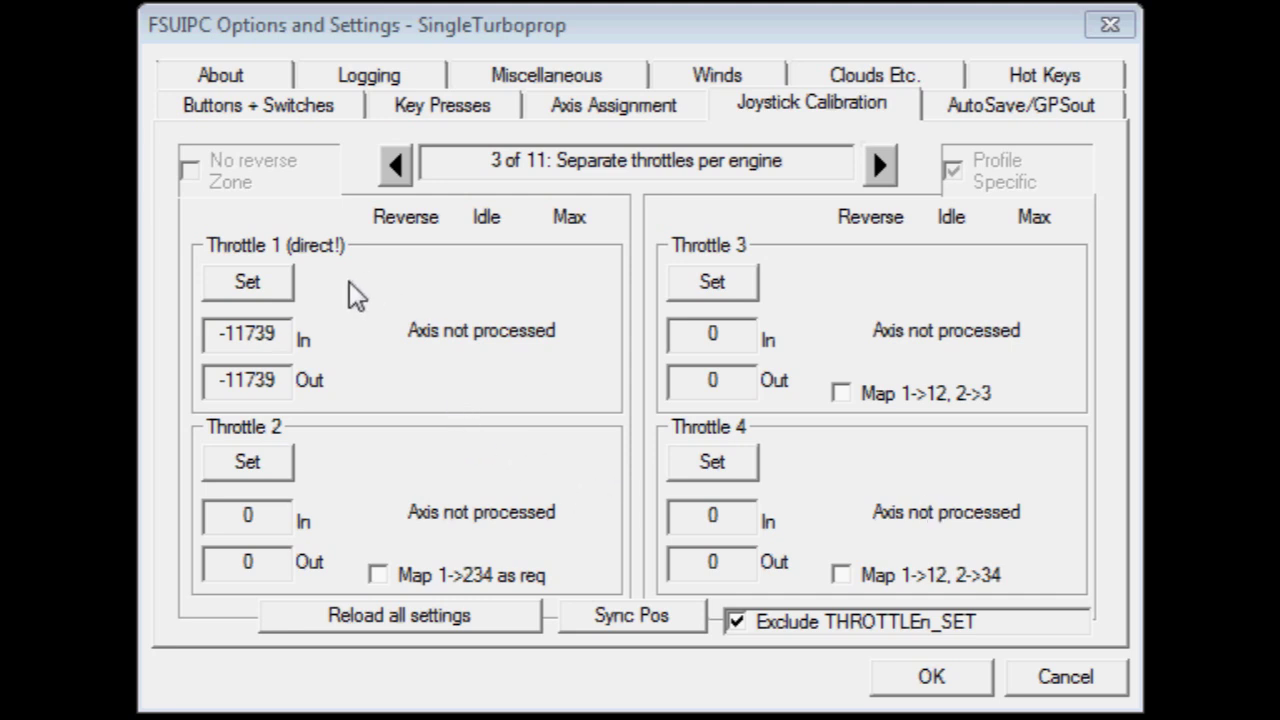
{"action": "left_click", "coordinate": [261, 283]}
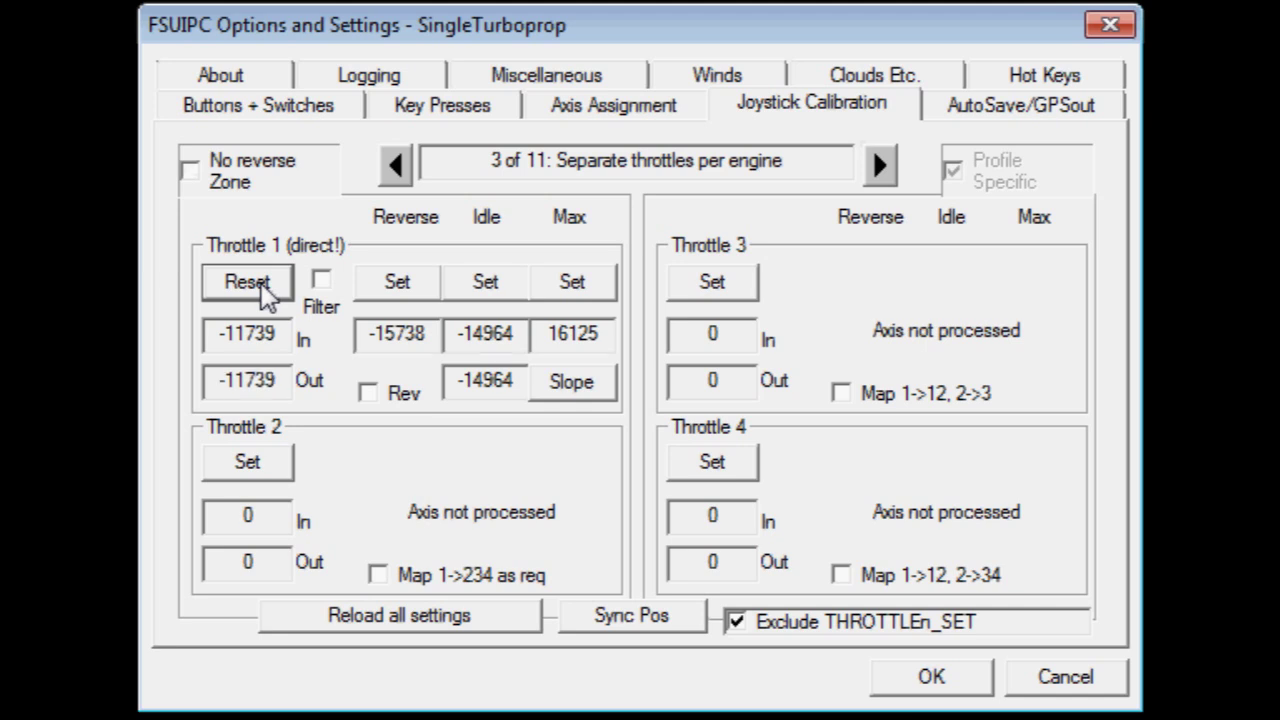
{"action": "left_click", "coordinate": [189, 169]}
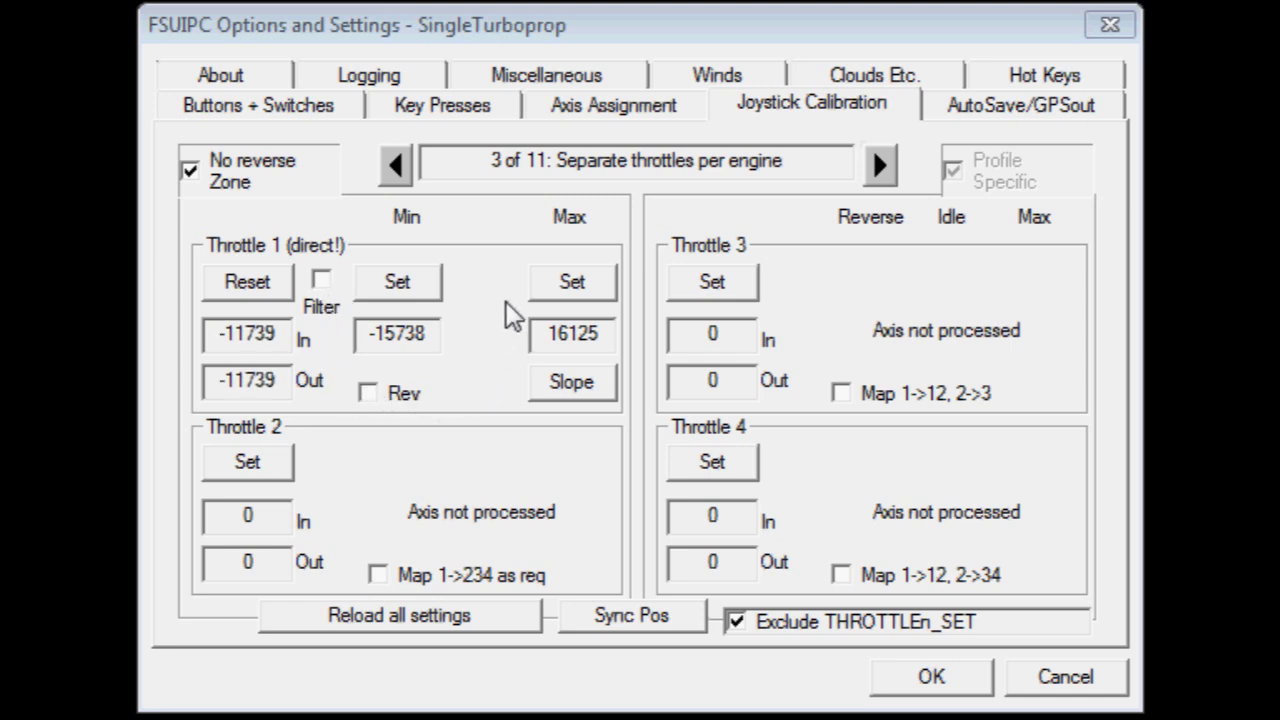
{"action": "left_click", "coordinate": [417, 296]}
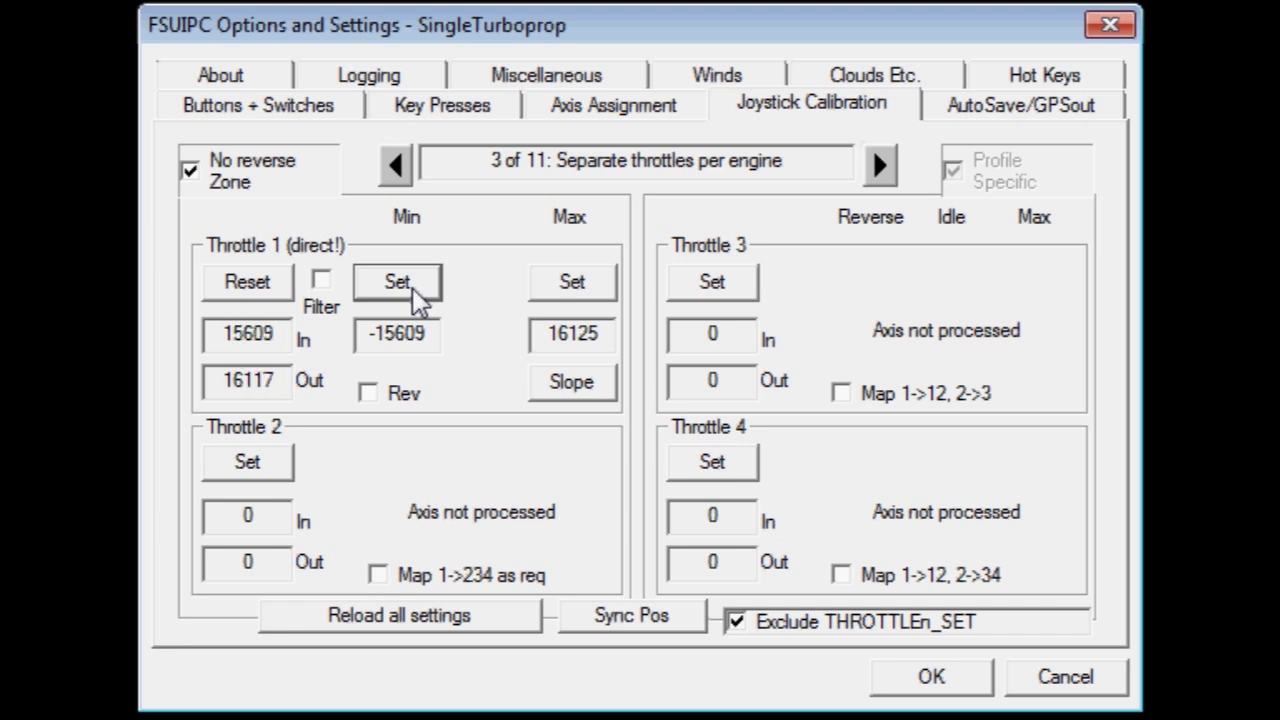
{"action": "left_click", "coordinate": [550, 284]}
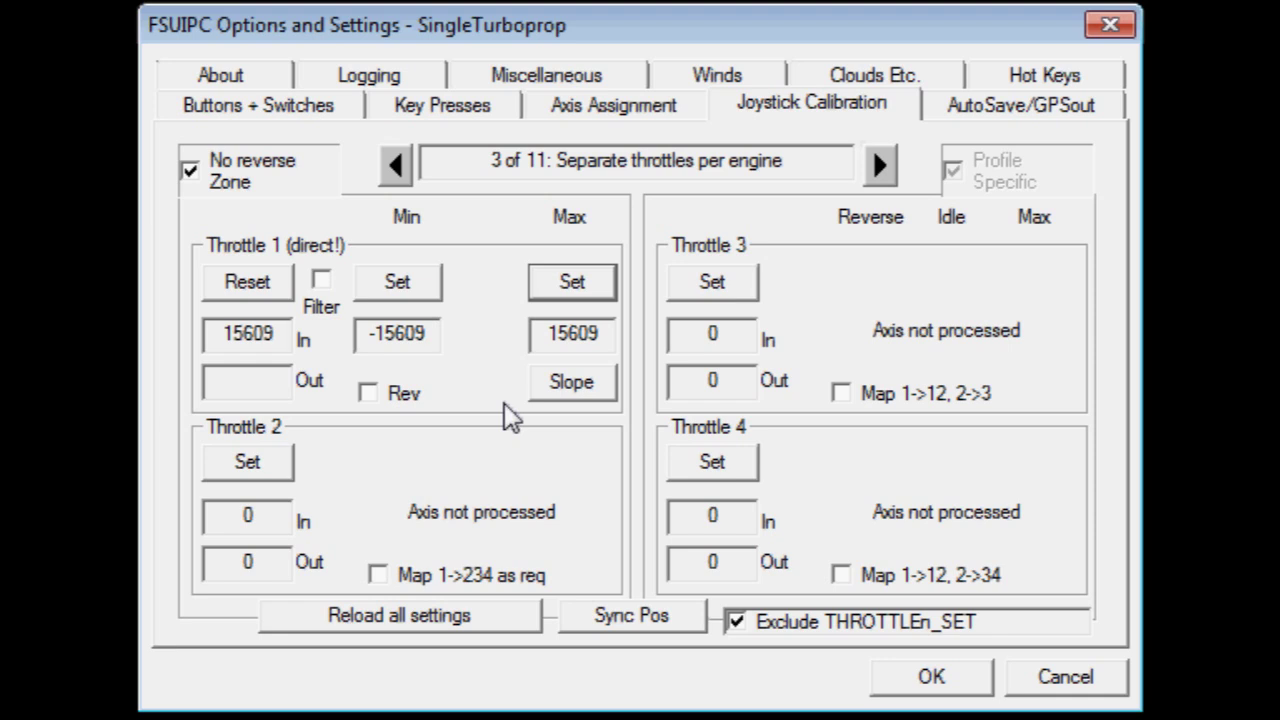
- Set Throttle 1's response curve slope to 4 and accept it
{"action": "left_click", "coordinate": [568, 396]}
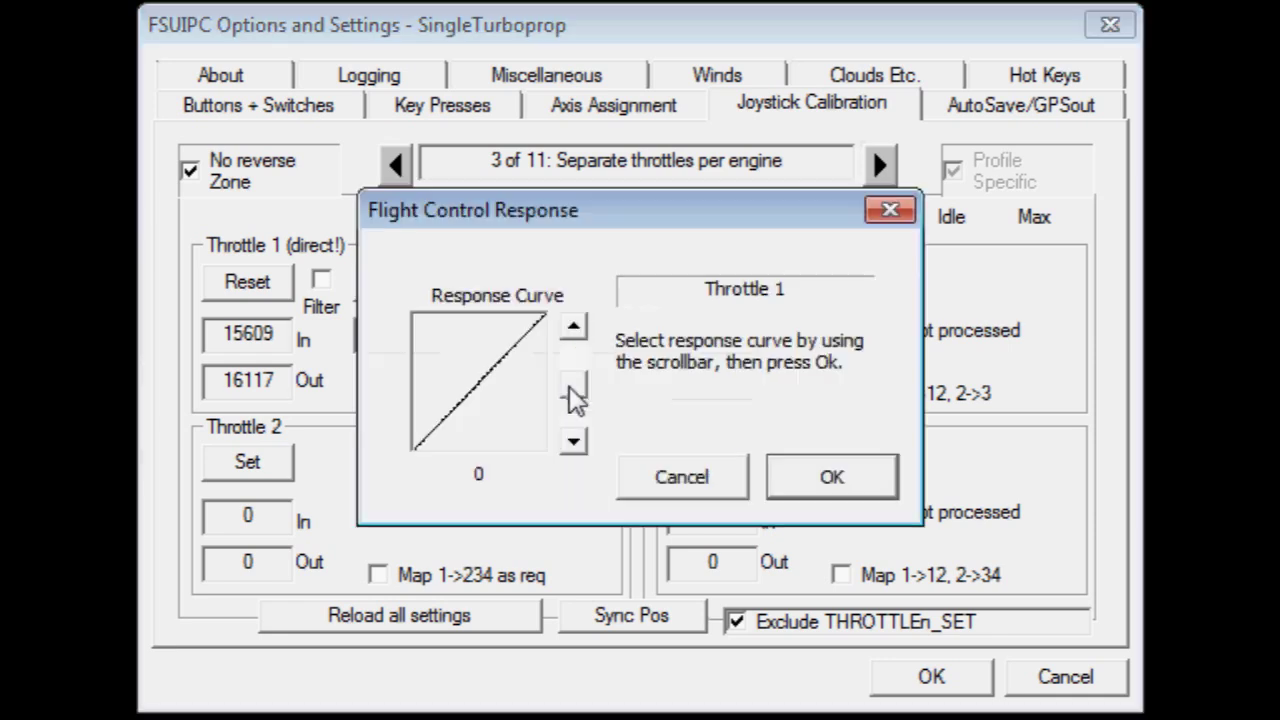
{"action": "left_click", "coordinate": [573, 443]}
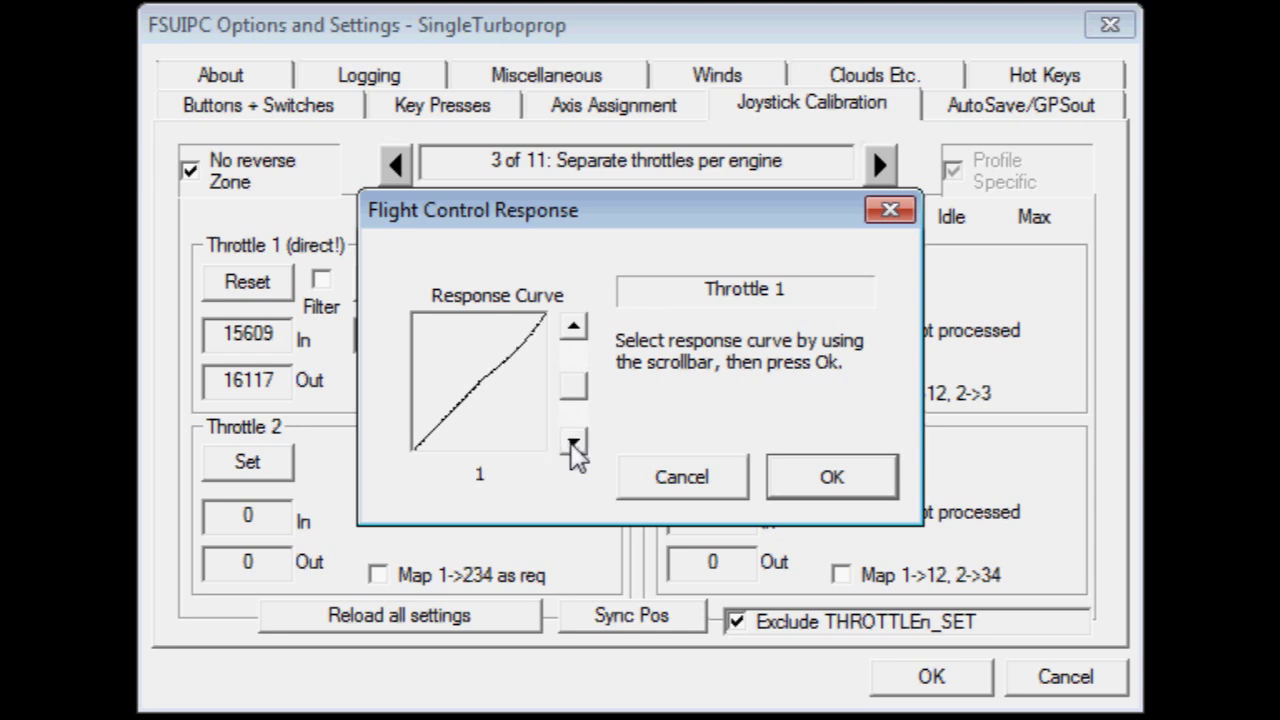
{"action": "left_click", "coordinate": [573, 443]}
{"action": "left_click", "coordinate": [573, 443]}
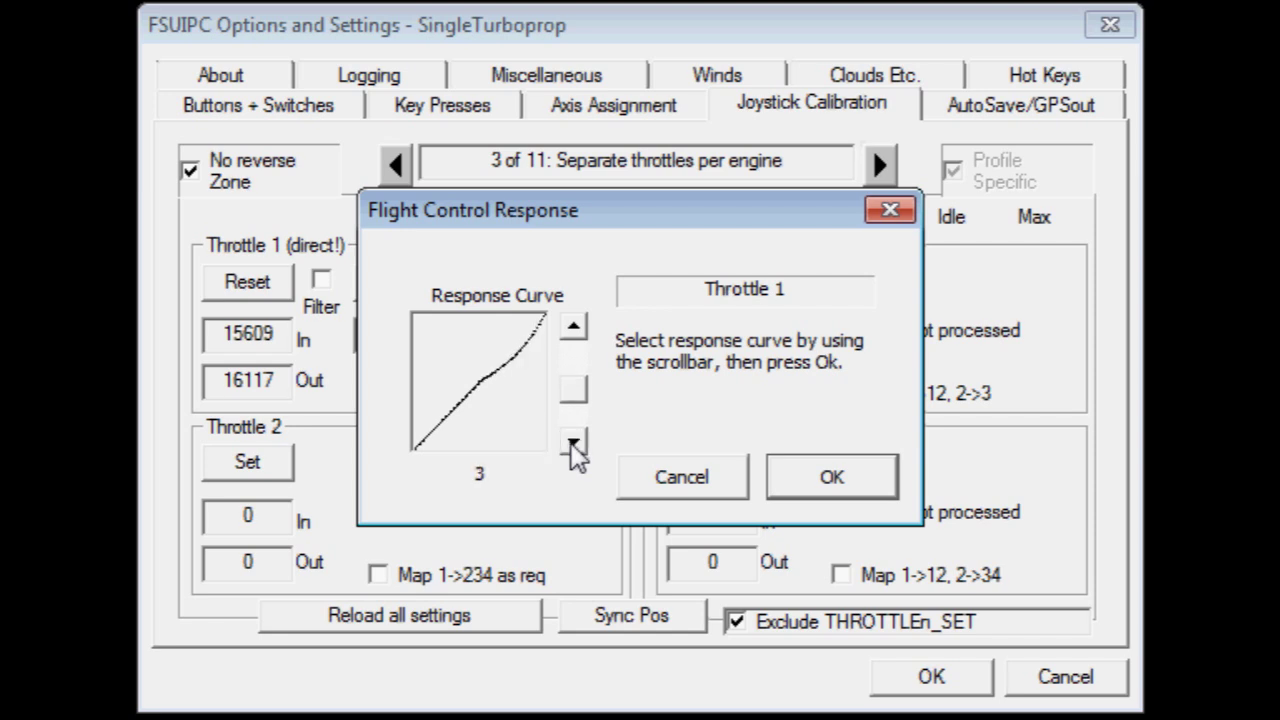
{"action": "left_click", "coordinate": [573, 443]}
{"action": "left_click_drag", "start_coordinate": [574, 428], "coordinate": [567, 398]}
{"action": "left_click", "coordinate": [573, 326]}
{"action": "left_click", "coordinate": [573, 326]}
{"action": "left_click", "coordinate": [823, 489]}
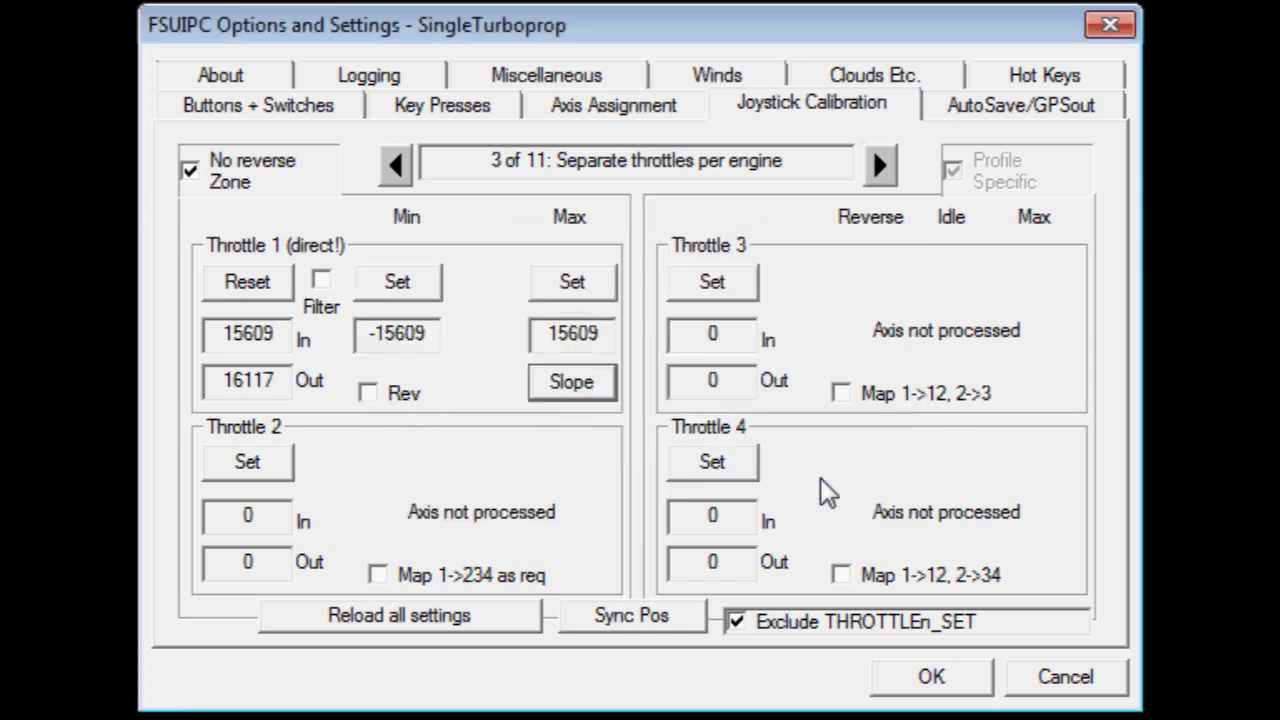
- Re-measure the throttle axis delta, lowering it from 256 to 129, and save FSUIPC settings
{"action": "left_click", "coordinate": [566, 108]}
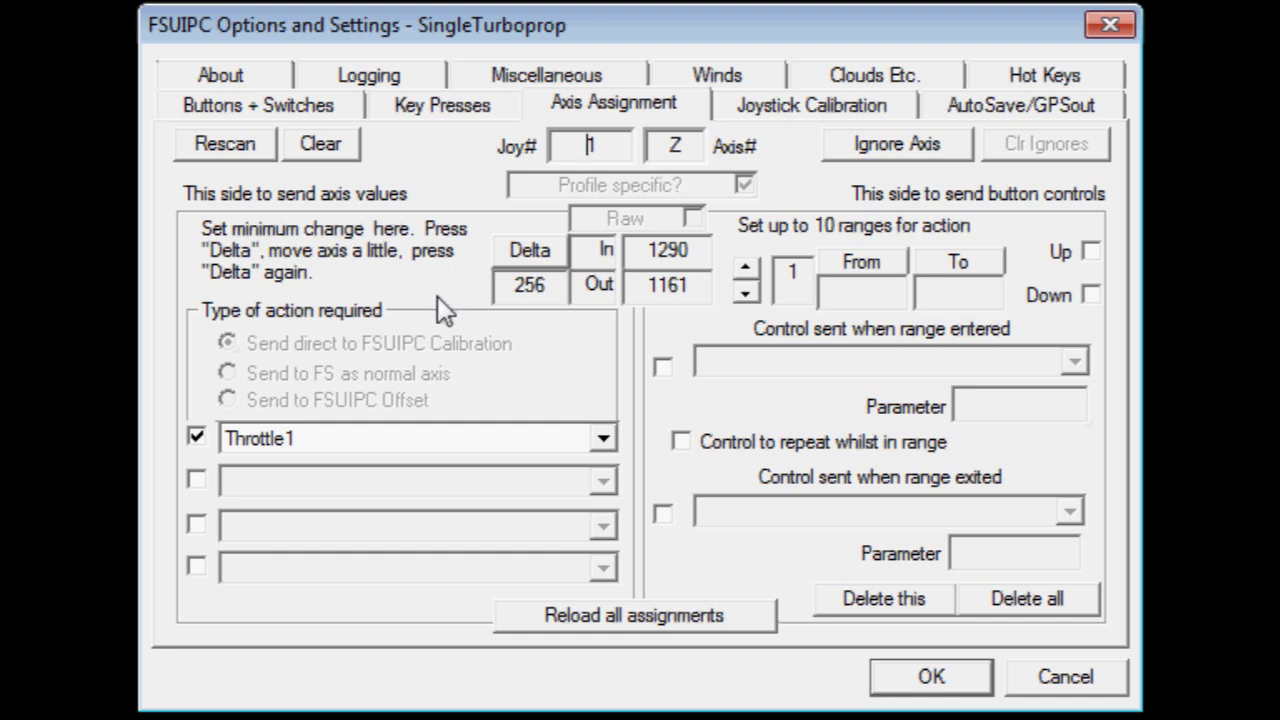
{"action": "left_click", "coordinate": [521, 255]}
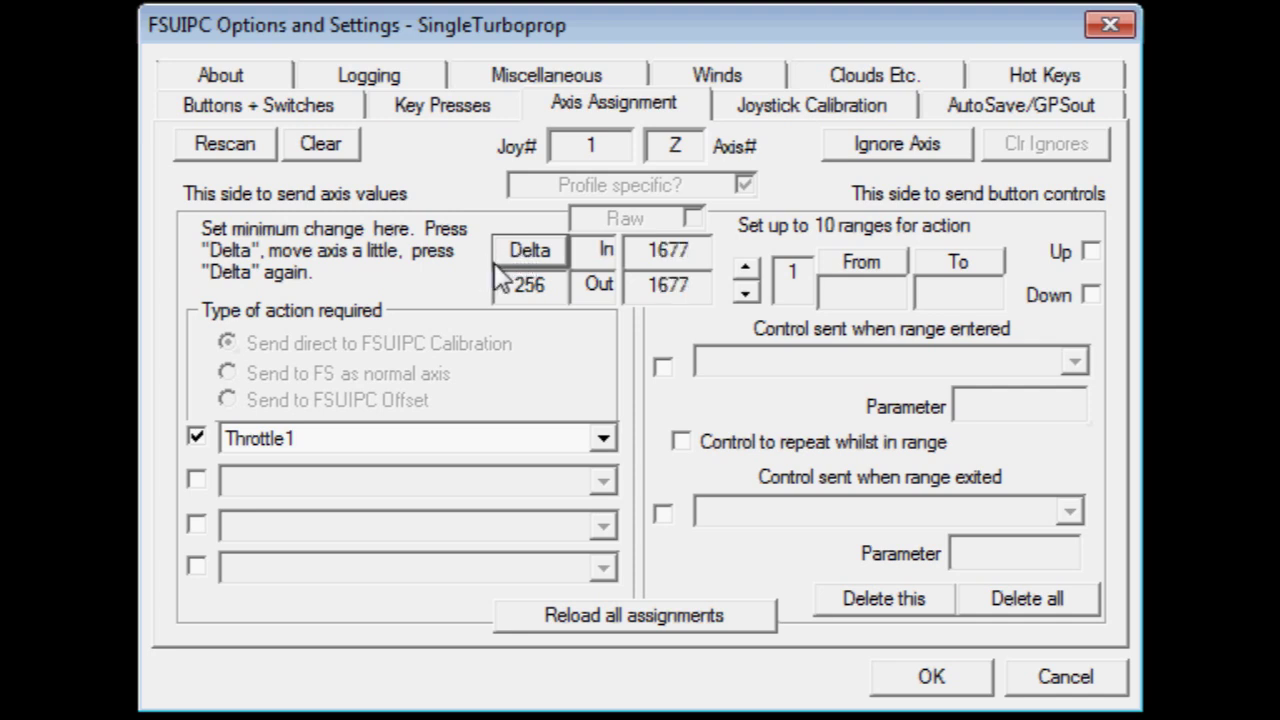
{"action": "left_click", "coordinate": [512, 257]}
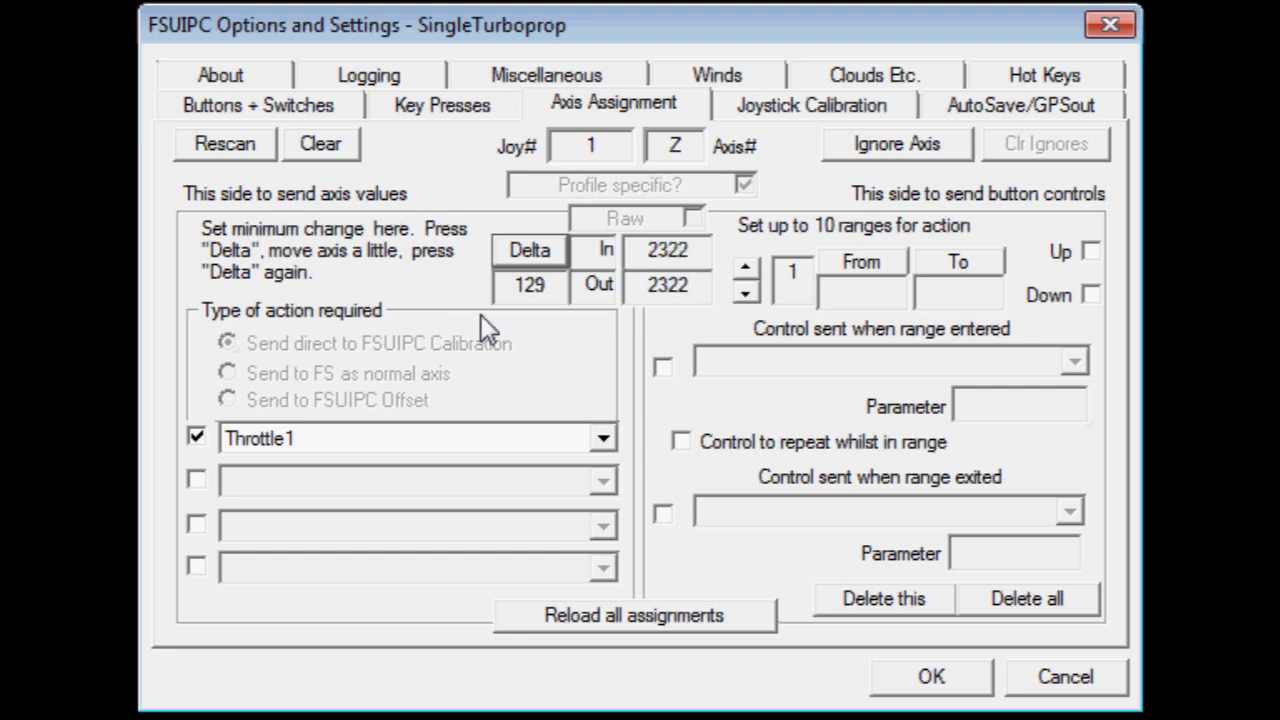
{"action": "left_click", "coordinate": [931, 677]}
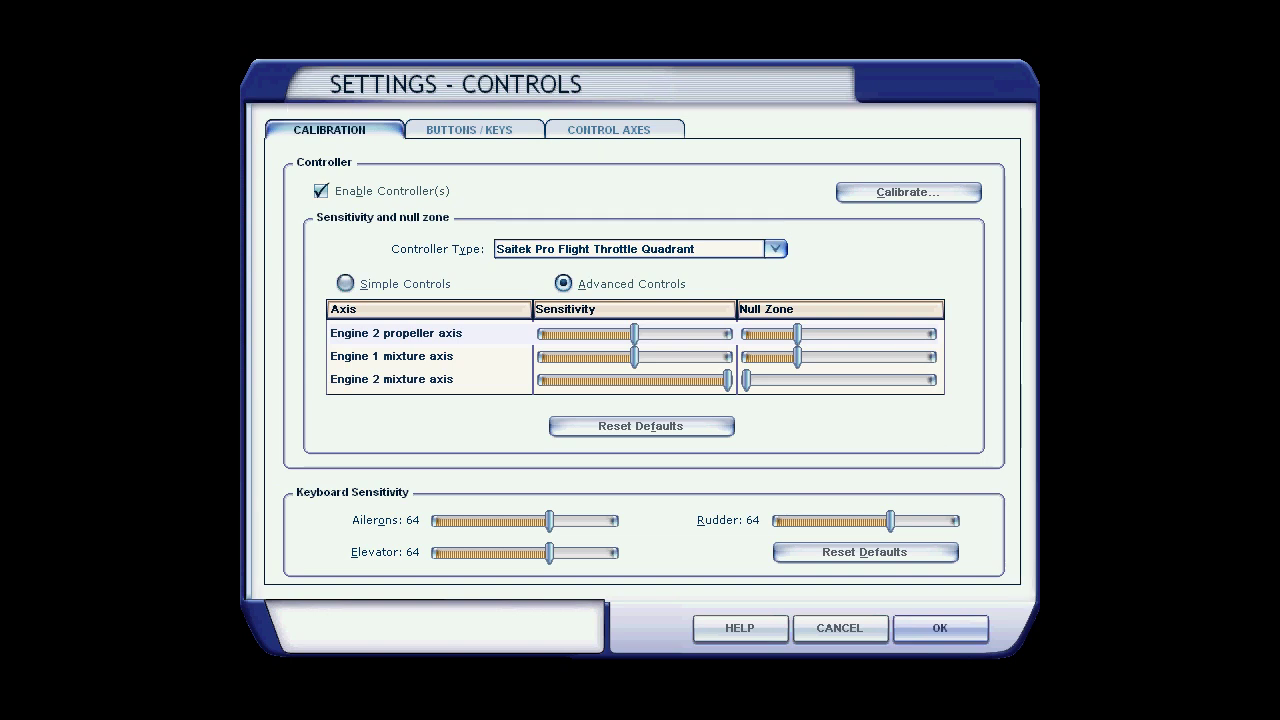
- Show the Saitek Pro Flight Yoke's button assignments filtered to Engines events
{"action": "left_click", "coordinate": [470, 133]}
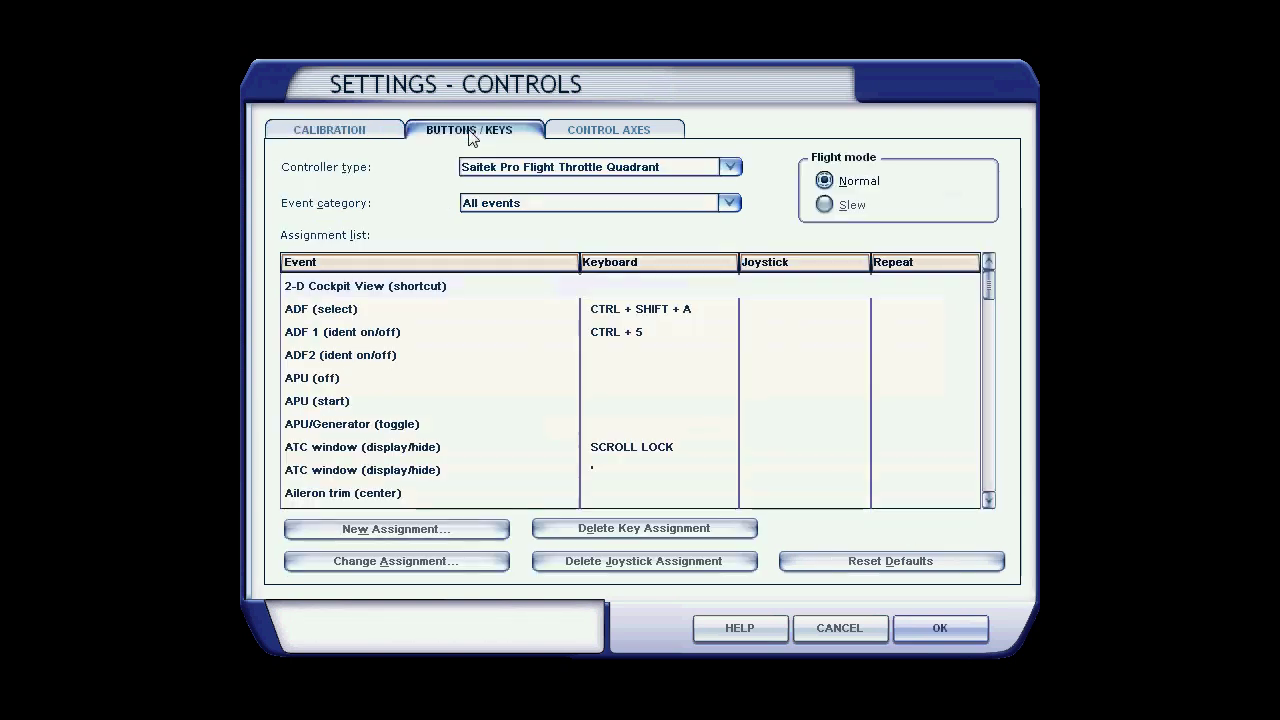
{"action": "left_click", "coordinate": [584, 169]}
{"action": "left_click", "coordinate": [558, 228]}
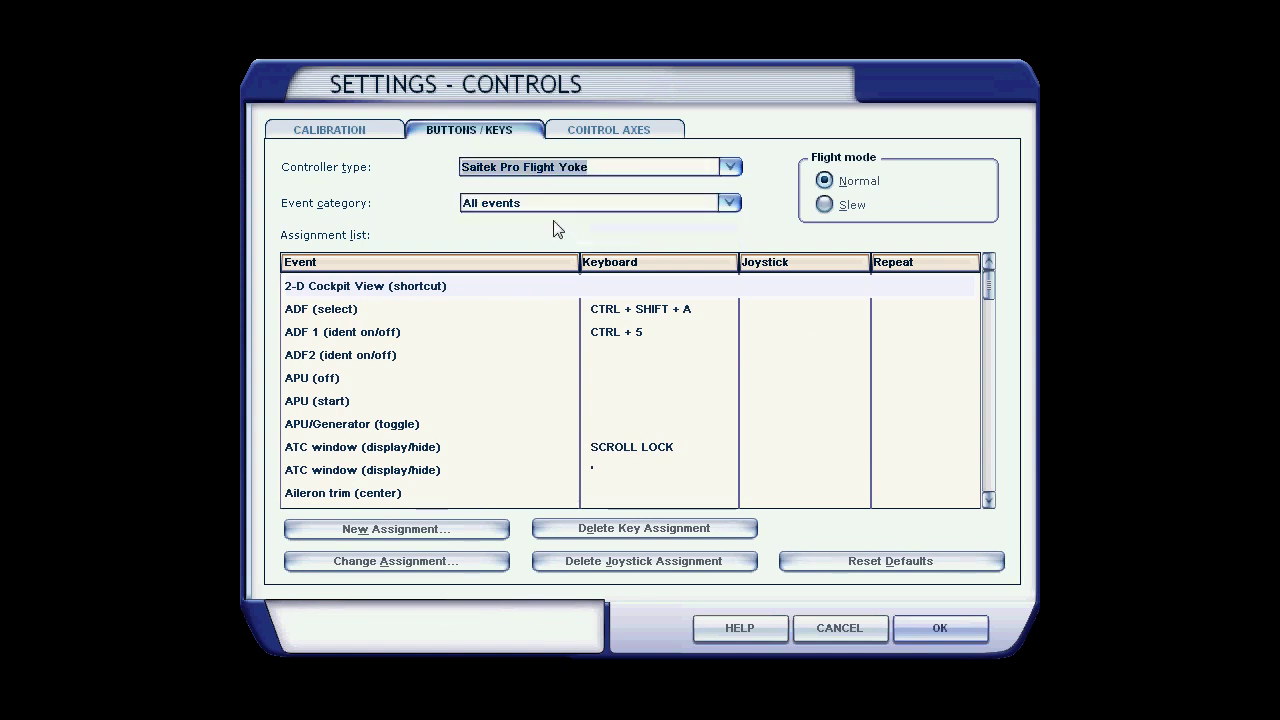
{"action": "left_click", "coordinate": [541, 206]}
{"action": "left_click", "coordinate": [492, 266]}
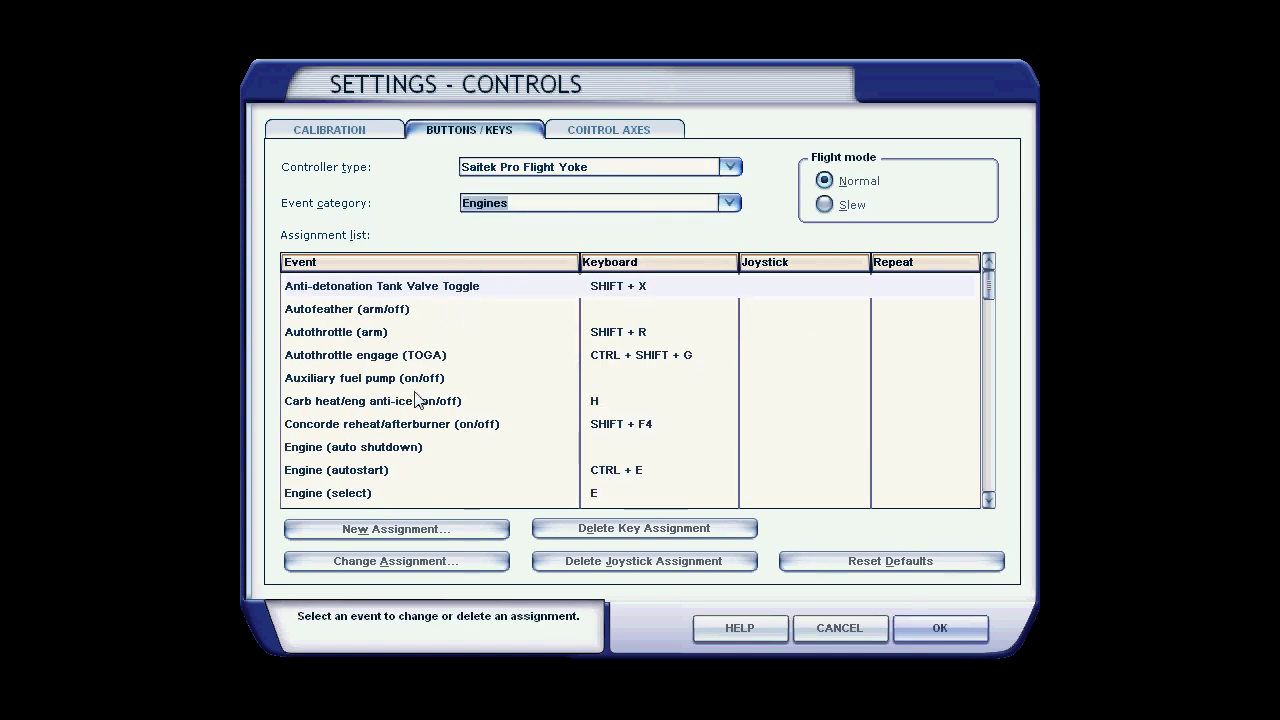
- Assign Button 20 to Throttle (decrease quickly) with the repeat rate at maximum
{"action": "left_click_drag", "start_coordinate": [987, 285], "coordinate": [972, 443]}
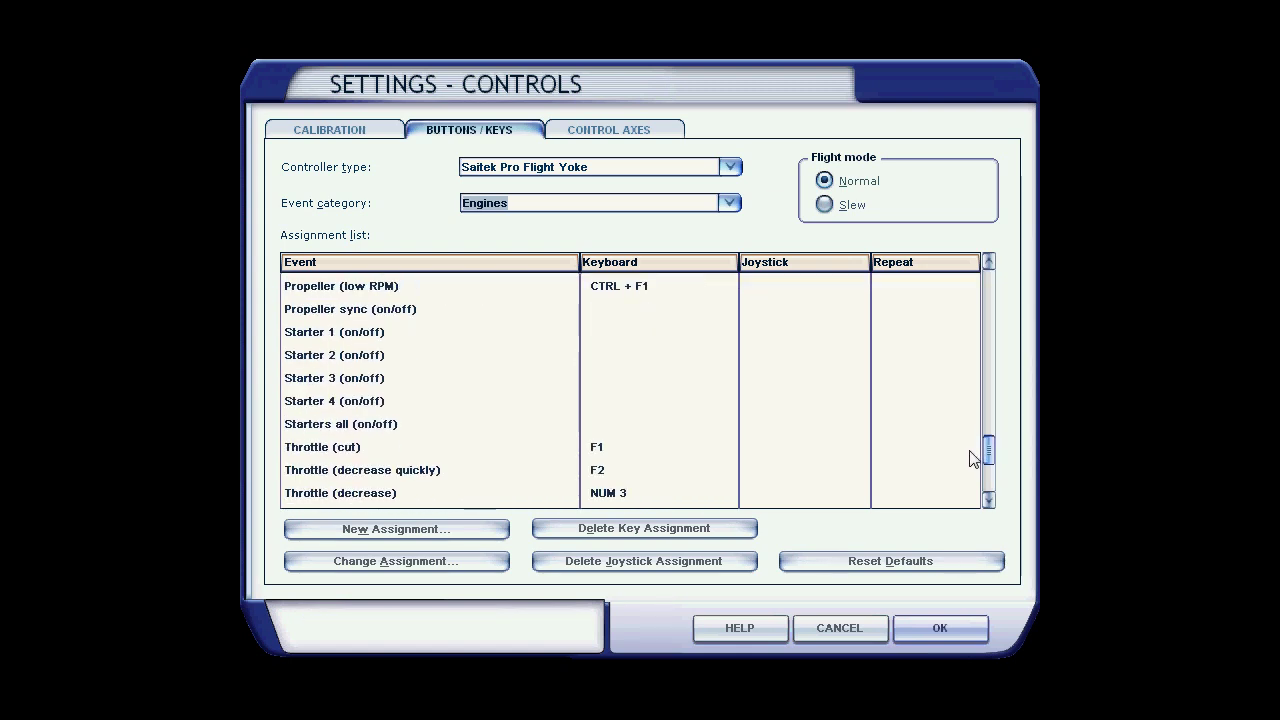
{"action": "scroll", "coordinate": [969, 458], "scroll_direction": "down", "scroll_amount": 2}
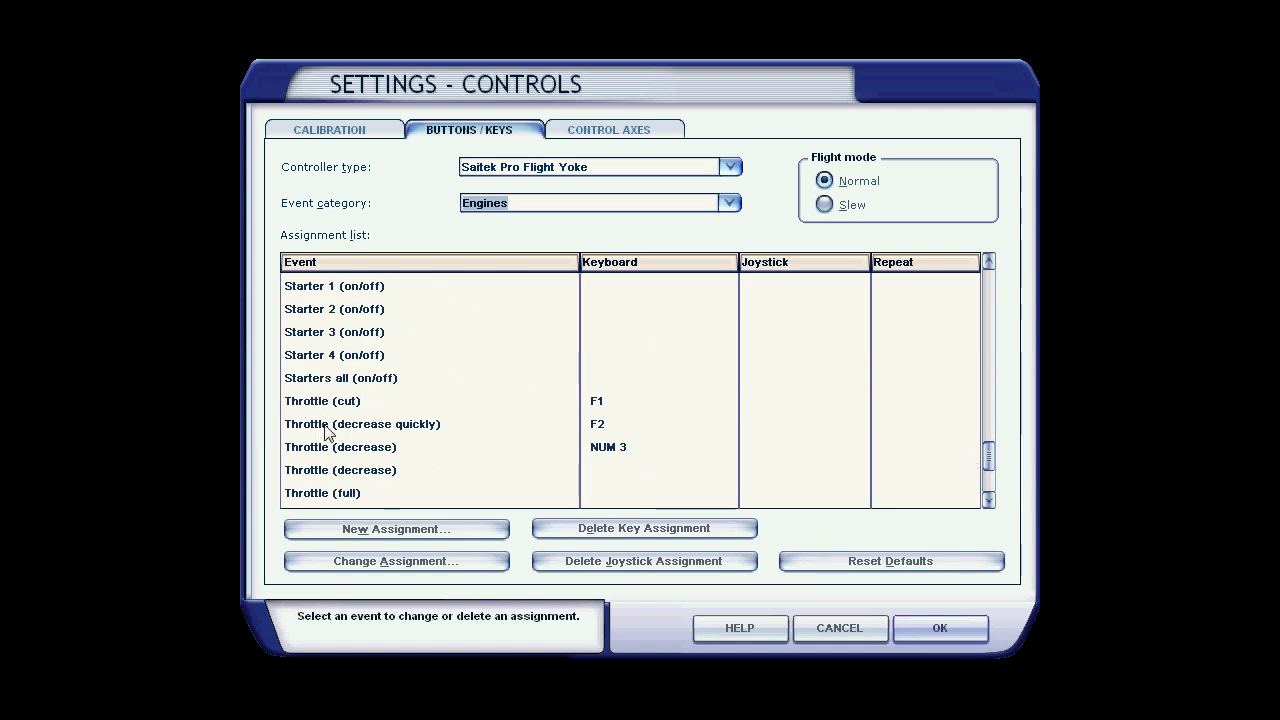
{"action": "left_click", "coordinate": [327, 428]}
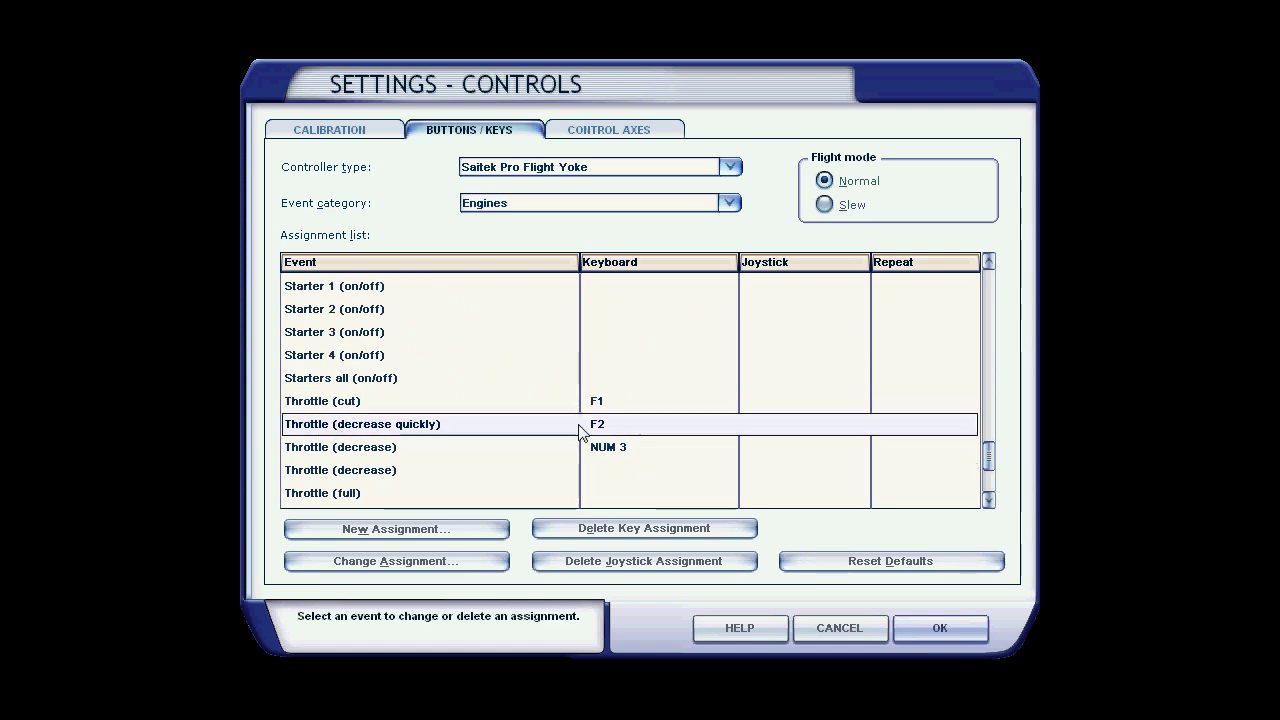
{"action": "left_click", "coordinate": [392, 529]}
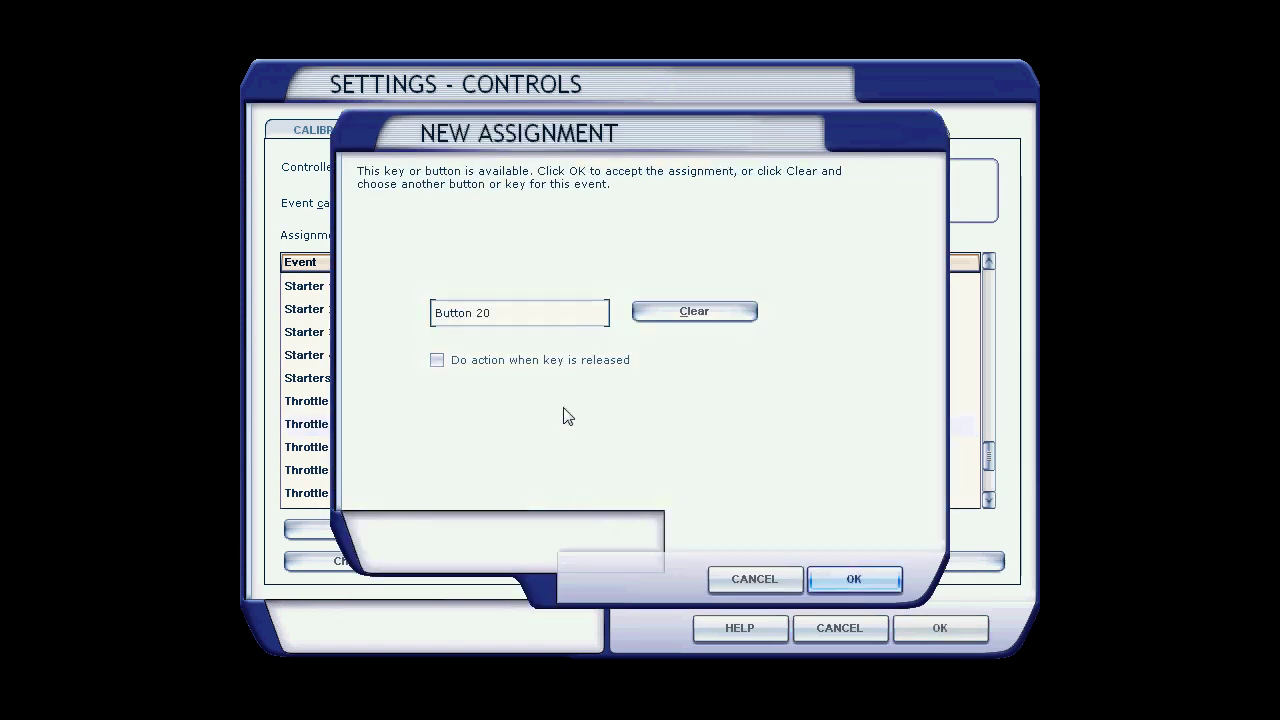
{"action": "left_click", "coordinate": [878, 579]}
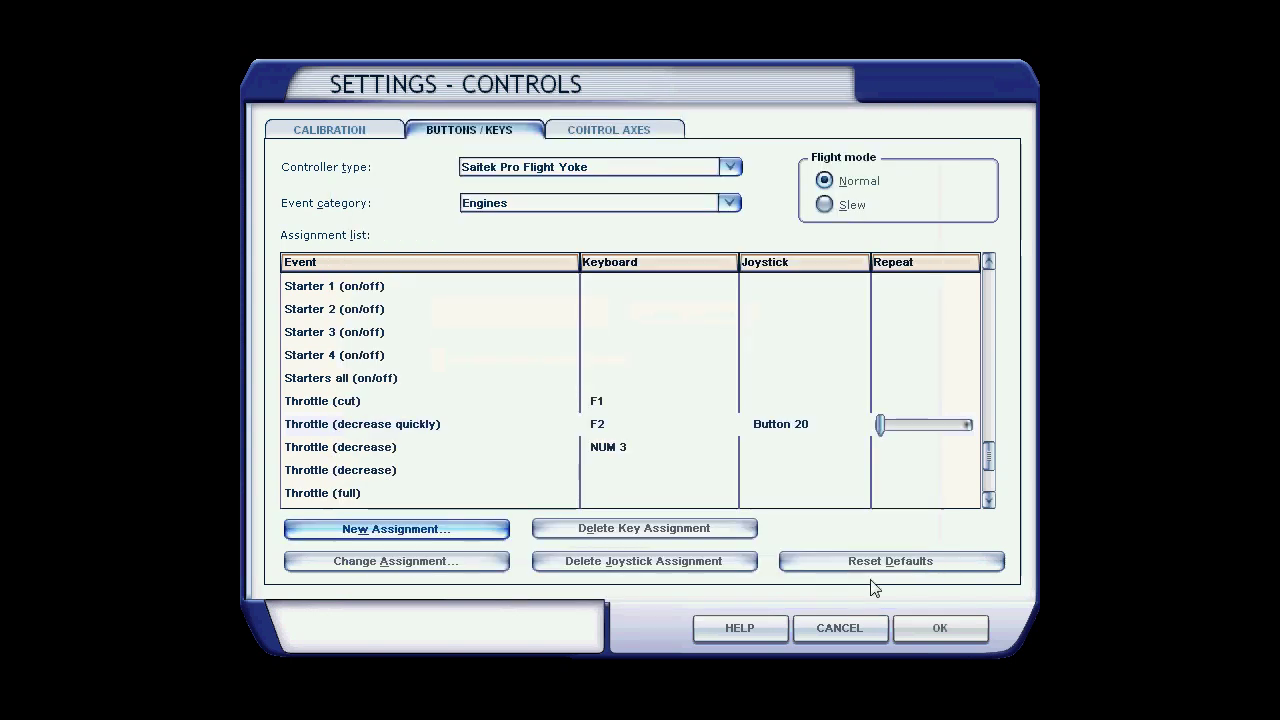
{"action": "left_click_drag", "start_coordinate": [881, 426], "coordinate": [964, 427]}
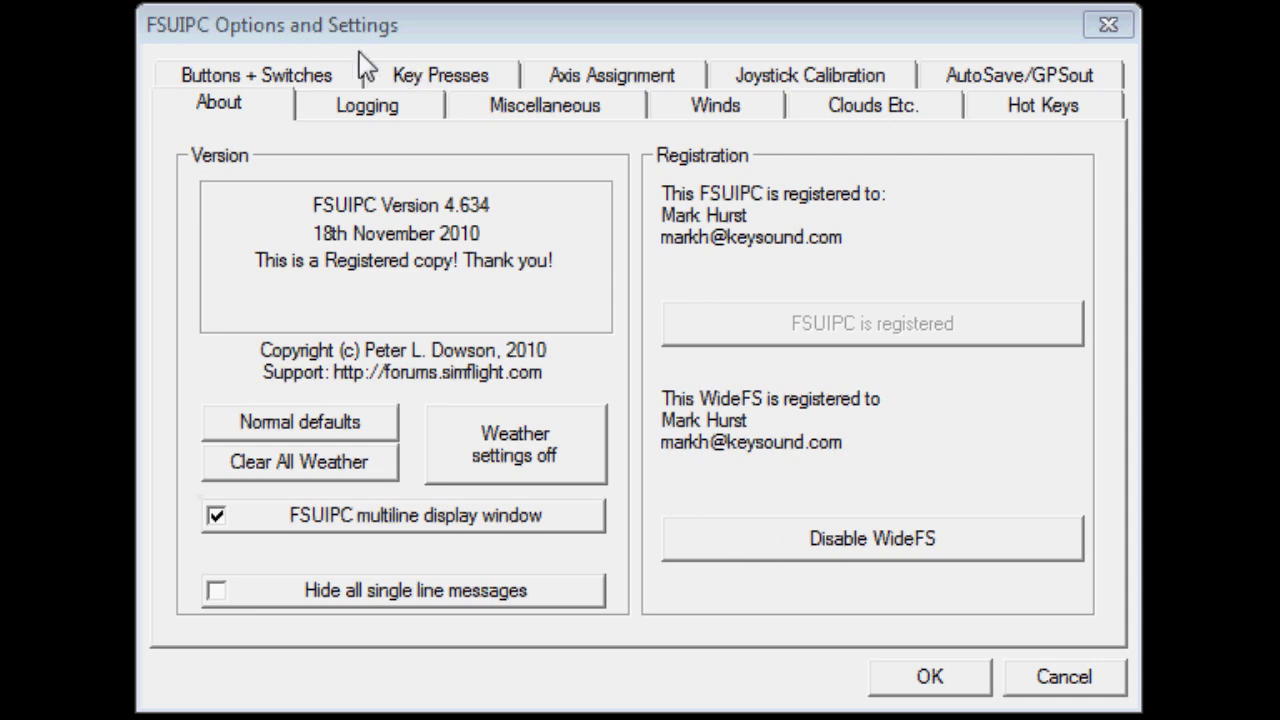
- Make button 20 send Throttle1 Cut on release in the SingleTurboprop profile and close FSUIPC
{"action": "left_click", "coordinate": [305, 80]}
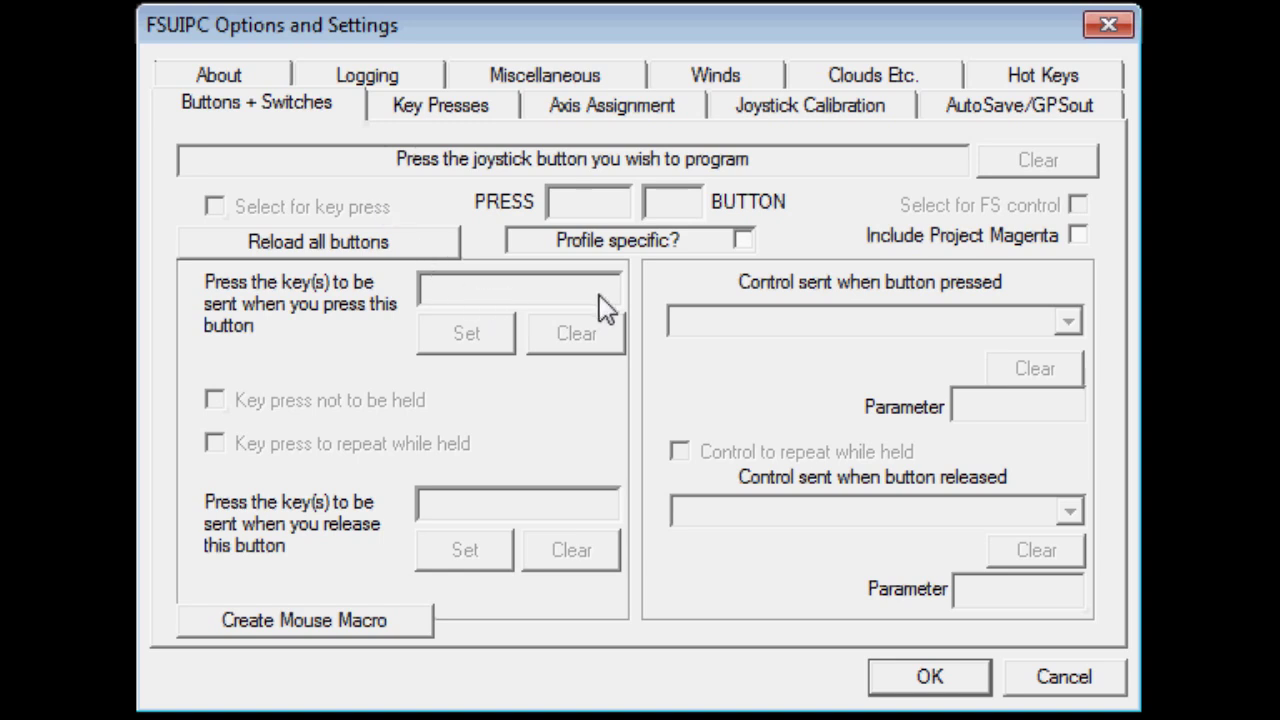
{"action": "left_click", "coordinate": [743, 240]}
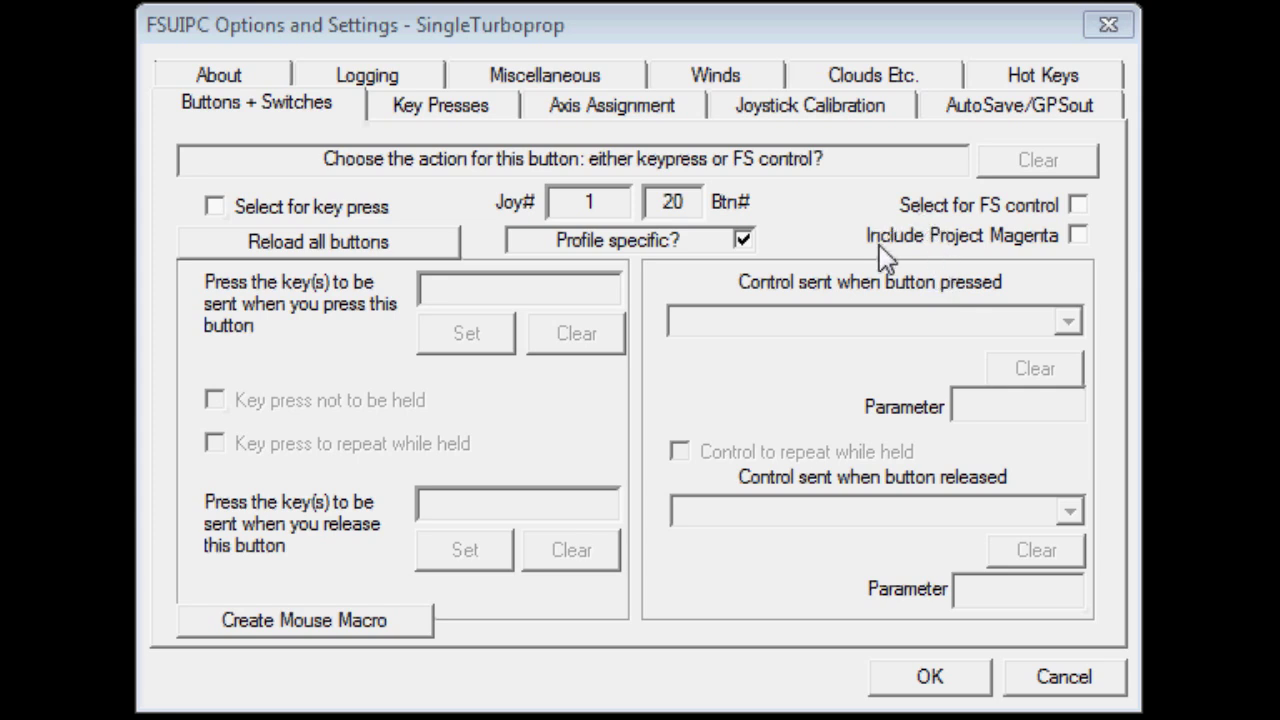
{"action": "left_click", "coordinate": [1078, 206]}
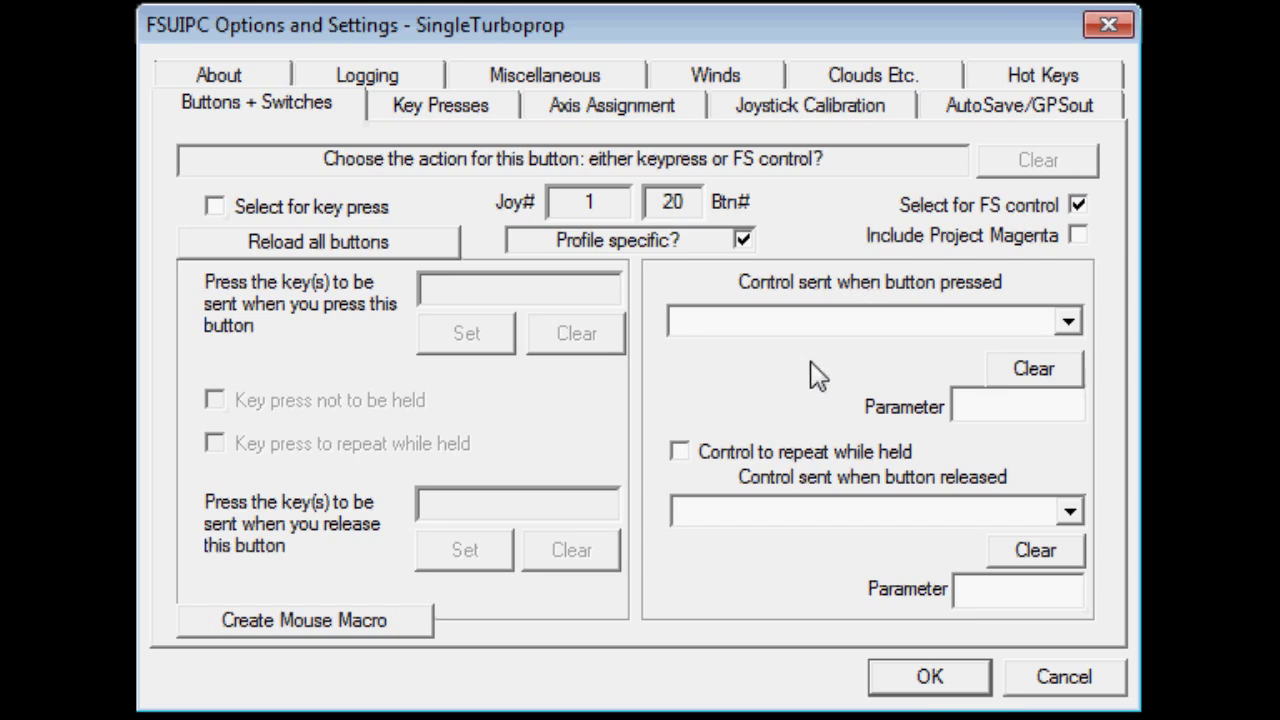
{"action": "left_click", "coordinate": [1070, 512]}
{"action": "left_click_drag", "start_coordinate": [1071, 591], "coordinate": [1072, 719]}
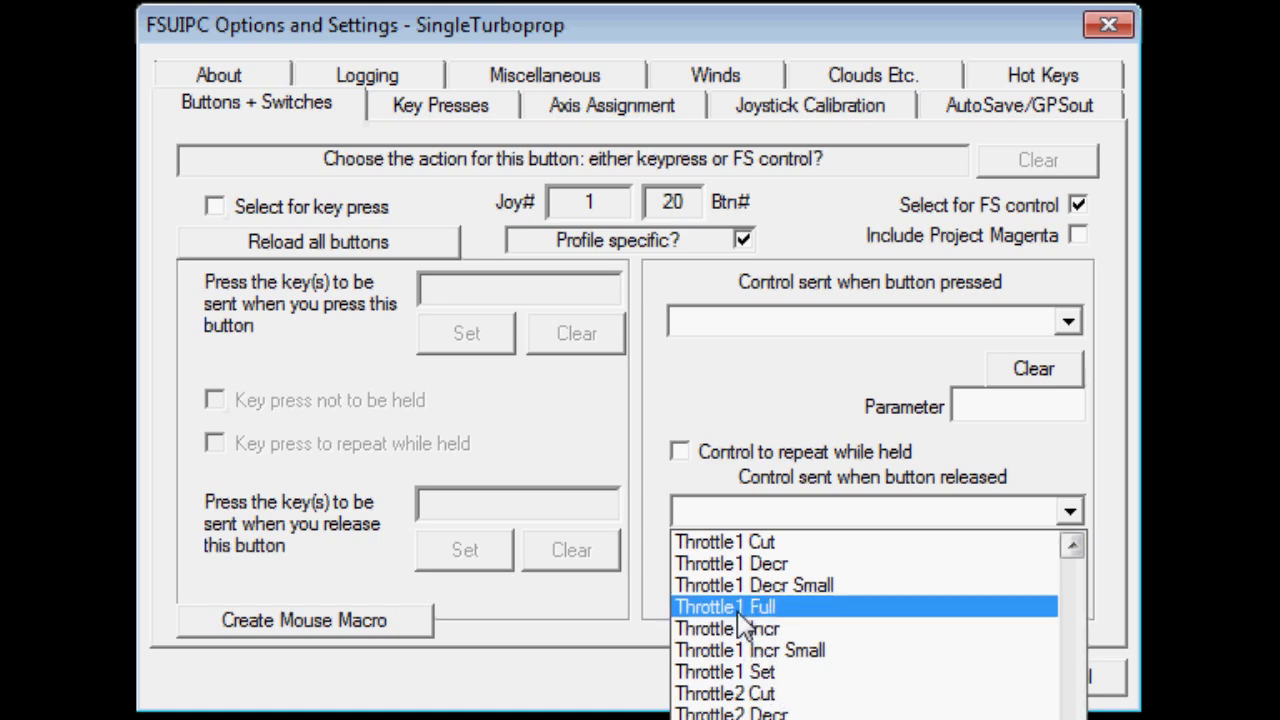
{"action": "left_click", "coordinate": [730, 543]}
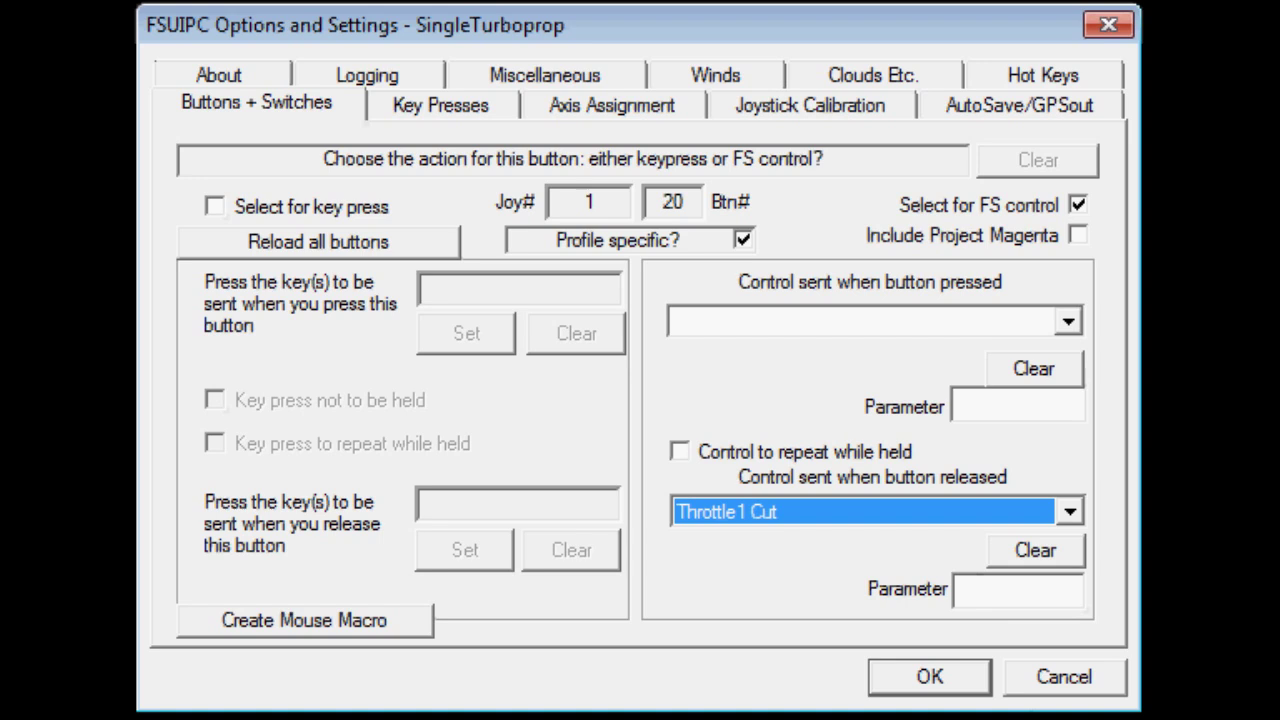
{"action": "left_click", "coordinate": [943, 678]}
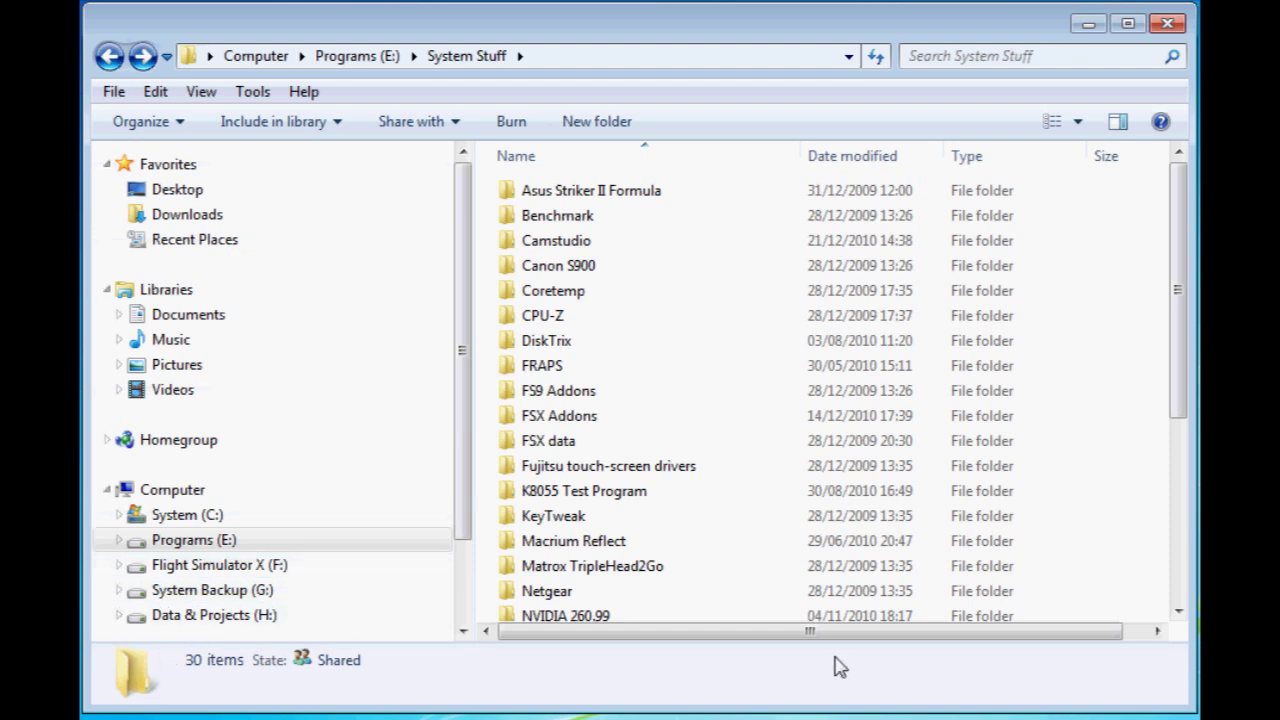
- Open F:\Flight Simulator X\Modules\FSUIPC4.ini in Notepad
{"action": "left_click", "coordinate": [250, 567]}
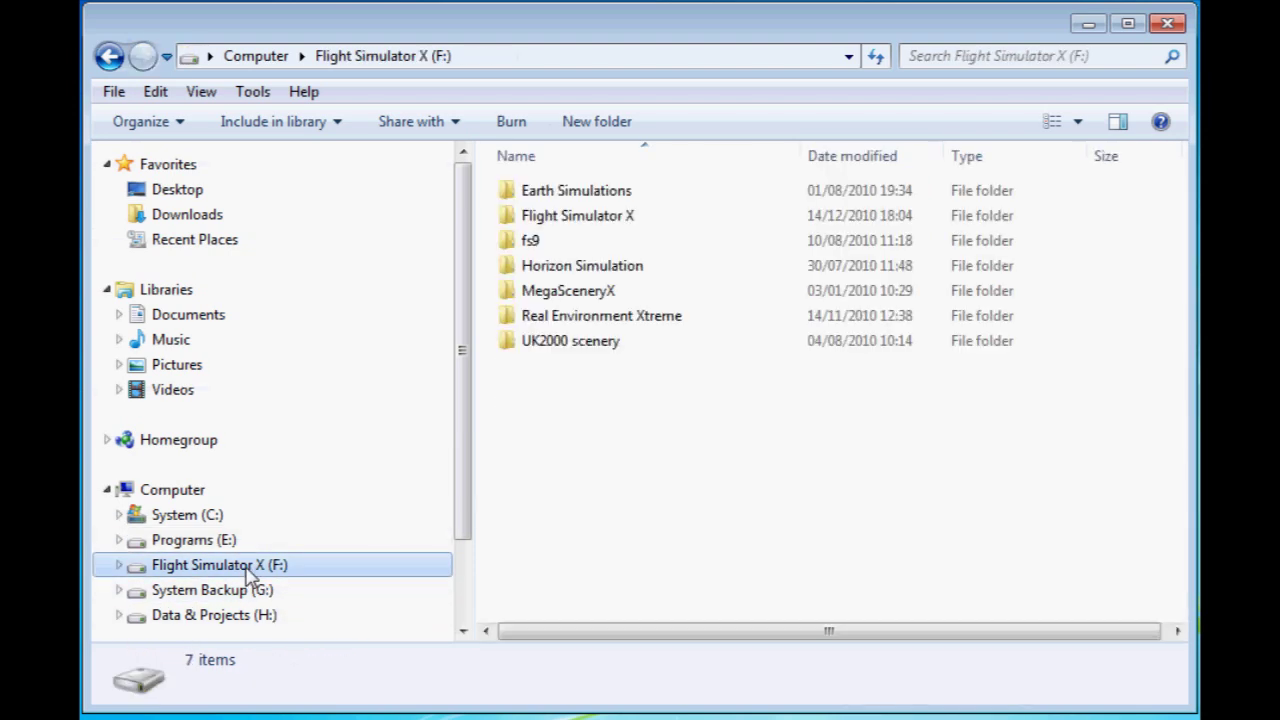
{"action": "double_click", "coordinate": [584, 218]}
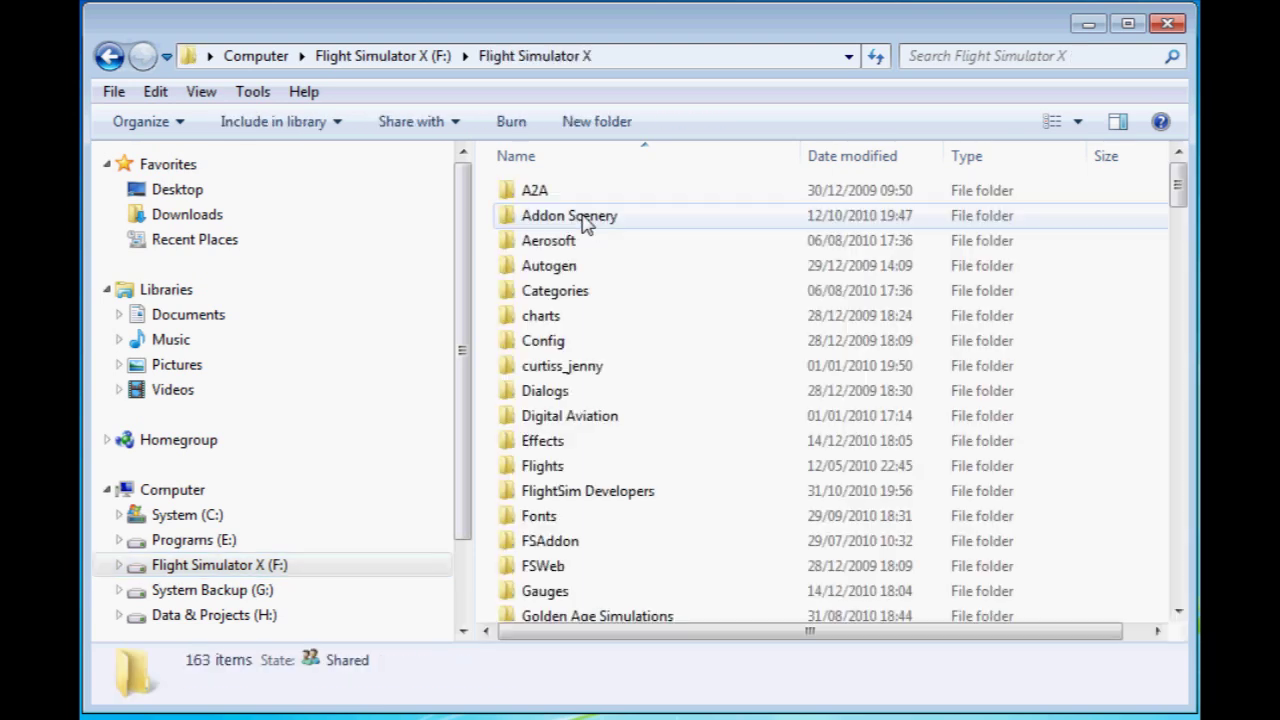
{"action": "scroll", "coordinate": [600, 400], "scroll_direction": "down", "scroll_amount": 4}
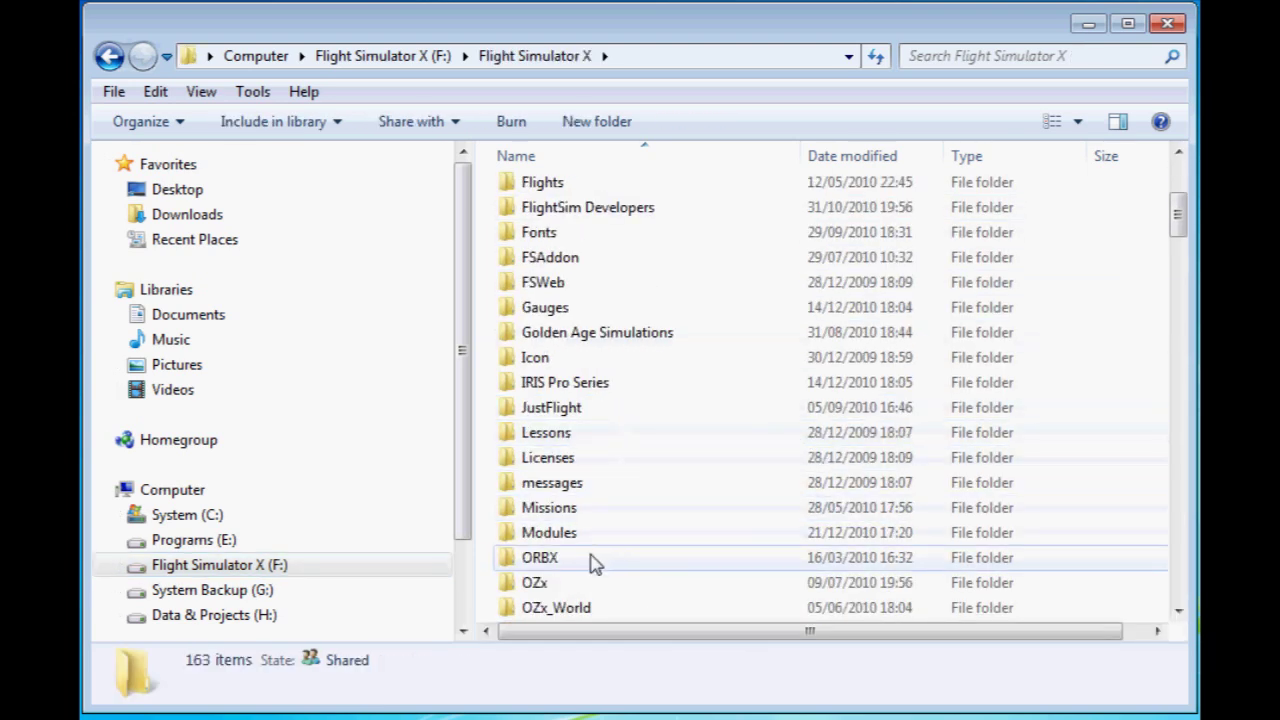
{"action": "double_click", "coordinate": [566, 540]}
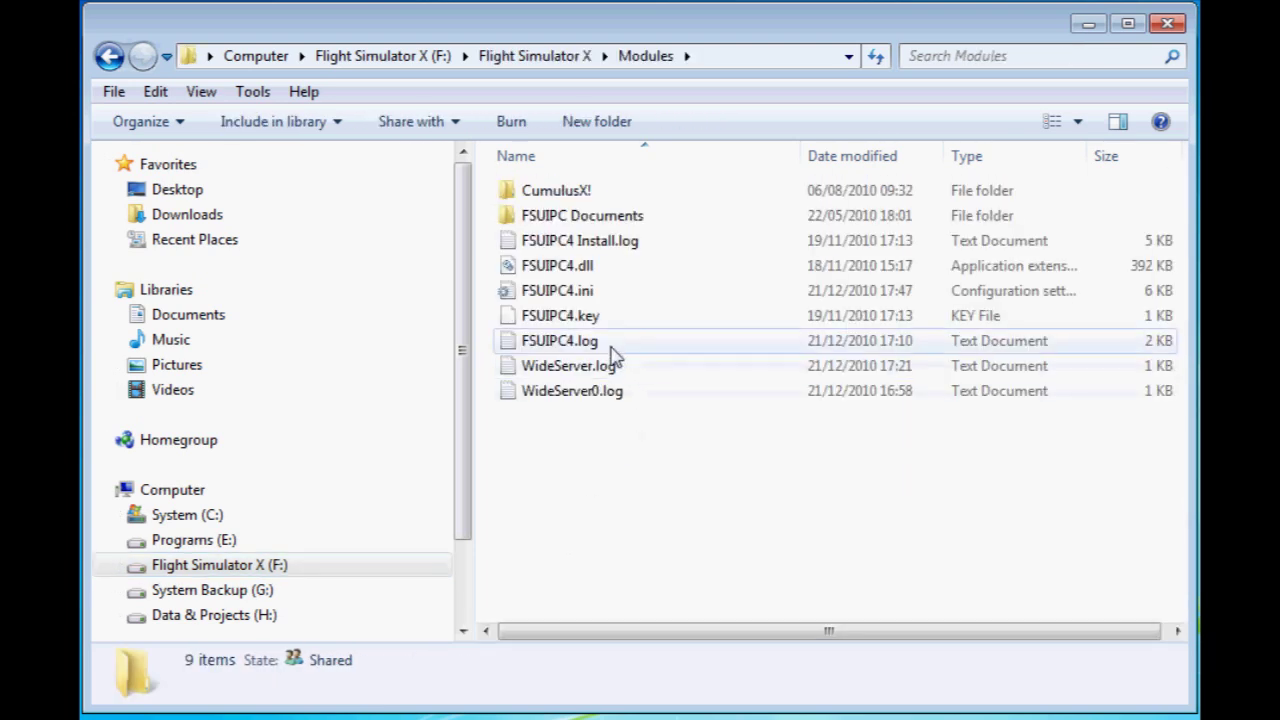
{"action": "double_click", "coordinate": [566, 300]}
{"action": "left_click_drag", "start_coordinate": [1111, 150], "coordinate": [1113, 683]}
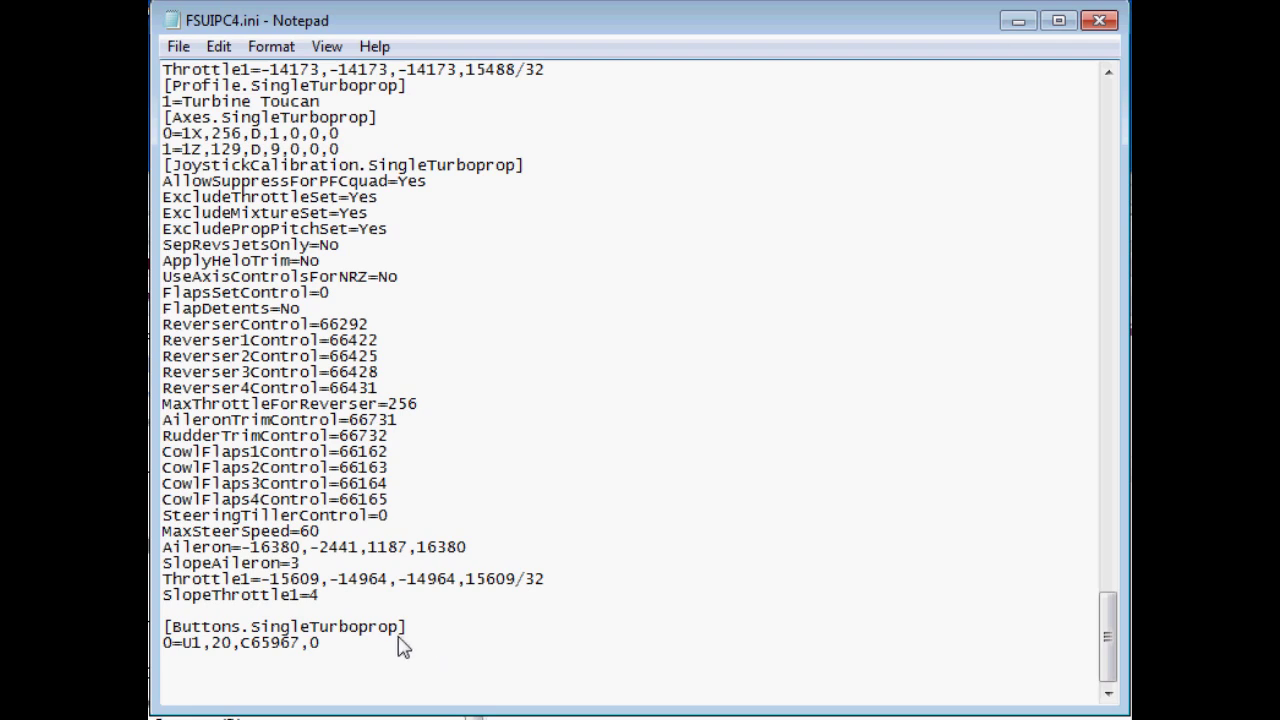
- Highlight the parts of the 0=U1,20,C65967,0 entry: button 20, control C65967 and the trailing 0
{"action": "left_click_drag", "start_coordinate": [163, 642], "coordinate": [322, 644]}
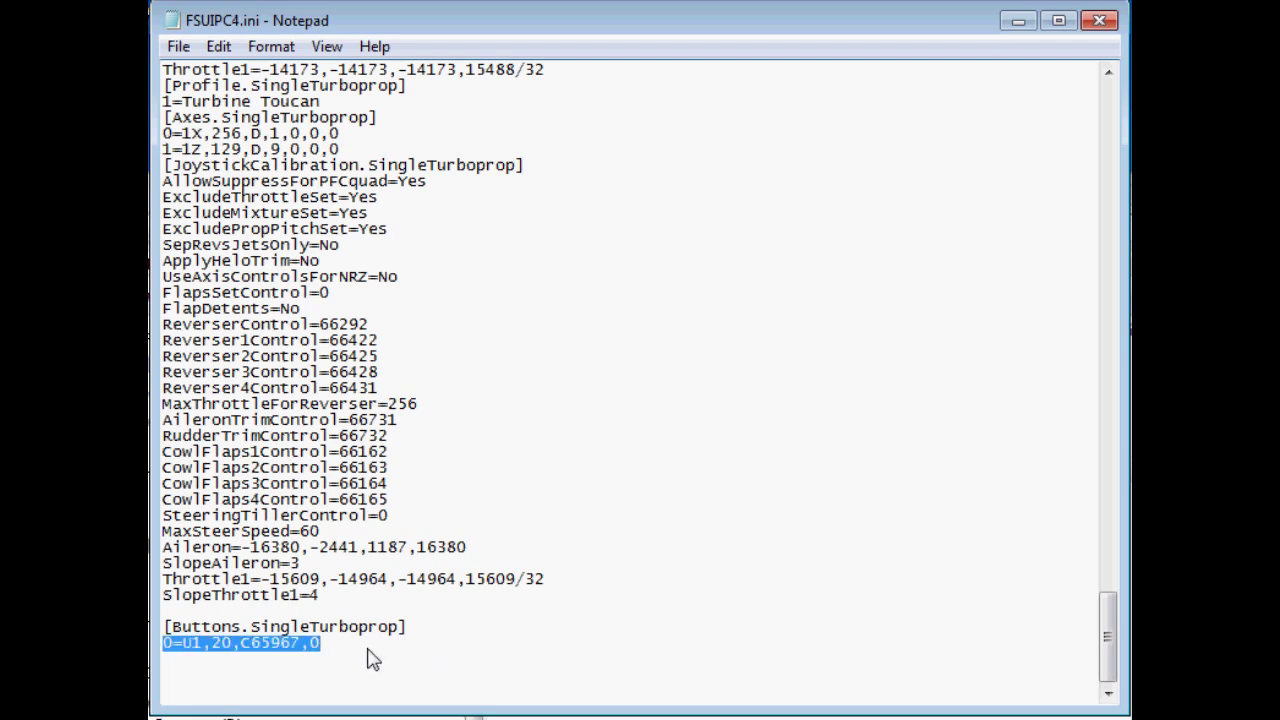
{"action": "left_click", "coordinate": [196, 646]}
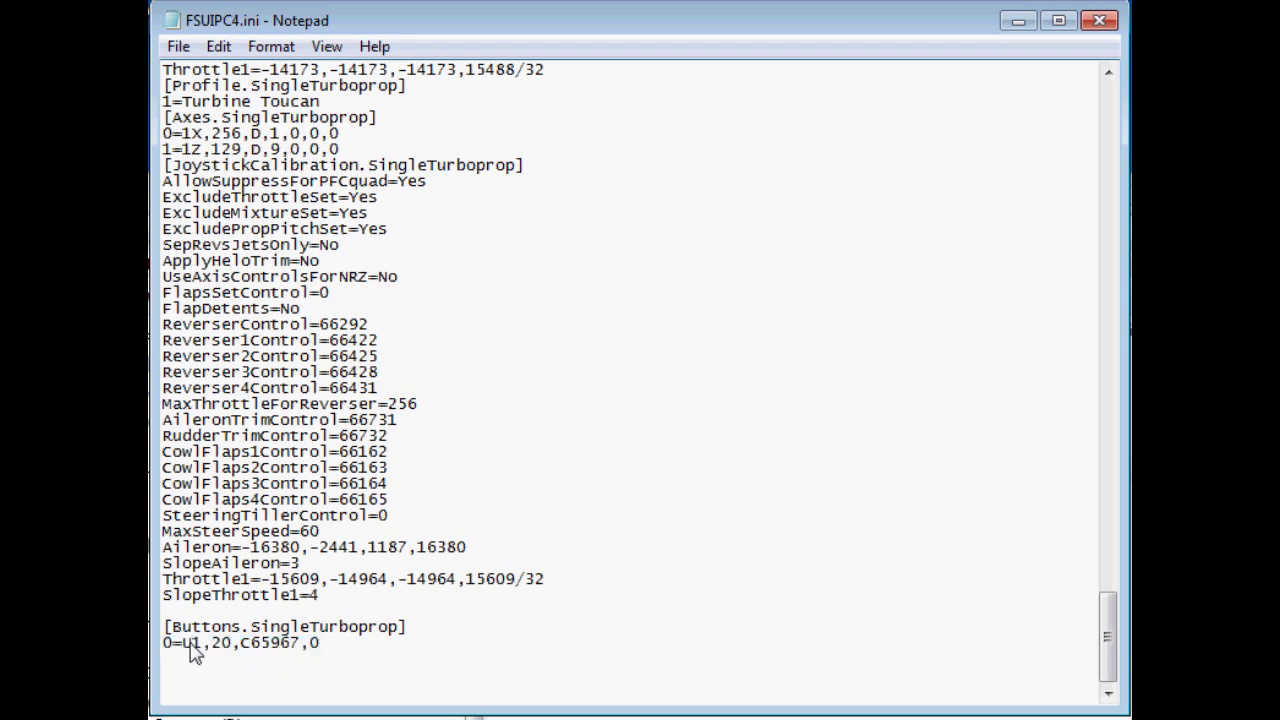
{"action": "double_click", "coordinate": [222, 645]}
{"action": "left_click_drag", "start_coordinate": [243, 651], "coordinate": [293, 653]}
{"action": "left_click", "coordinate": [360, 657]}
{"action": "left_click", "coordinate": [356, 651]}
- Paste the second button 20 entry, 1=U1,20,C66635,0, under [Buttons.SingleTurboprop]
{"action": "scroll", "coordinate": [459, 566], "scroll_direction": "up", "scroll_amount": 5}
{"action": "scroll", "coordinate": [459, 566], "scroll_direction": "down", "scroll_amount": 5}
{"action": "type", "text": "1=U1,20,C66635,0"}
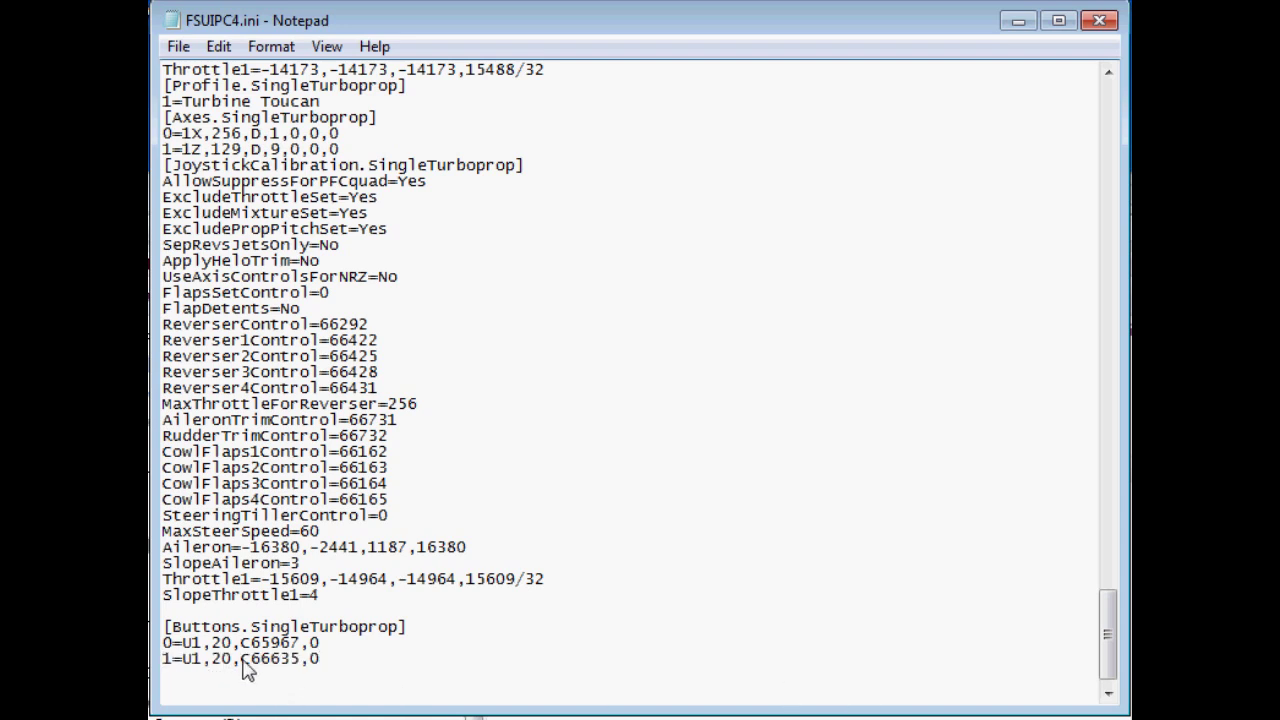
- Highlight the new C66635 control code, then save FSUIPC4.ini with both button 20 entries
{"action": "left_click_drag", "start_coordinate": [242, 662], "coordinate": [294, 664]}
{"action": "left_click", "coordinate": [330, 668]}
{"action": "left_click", "coordinate": [178, 47]}
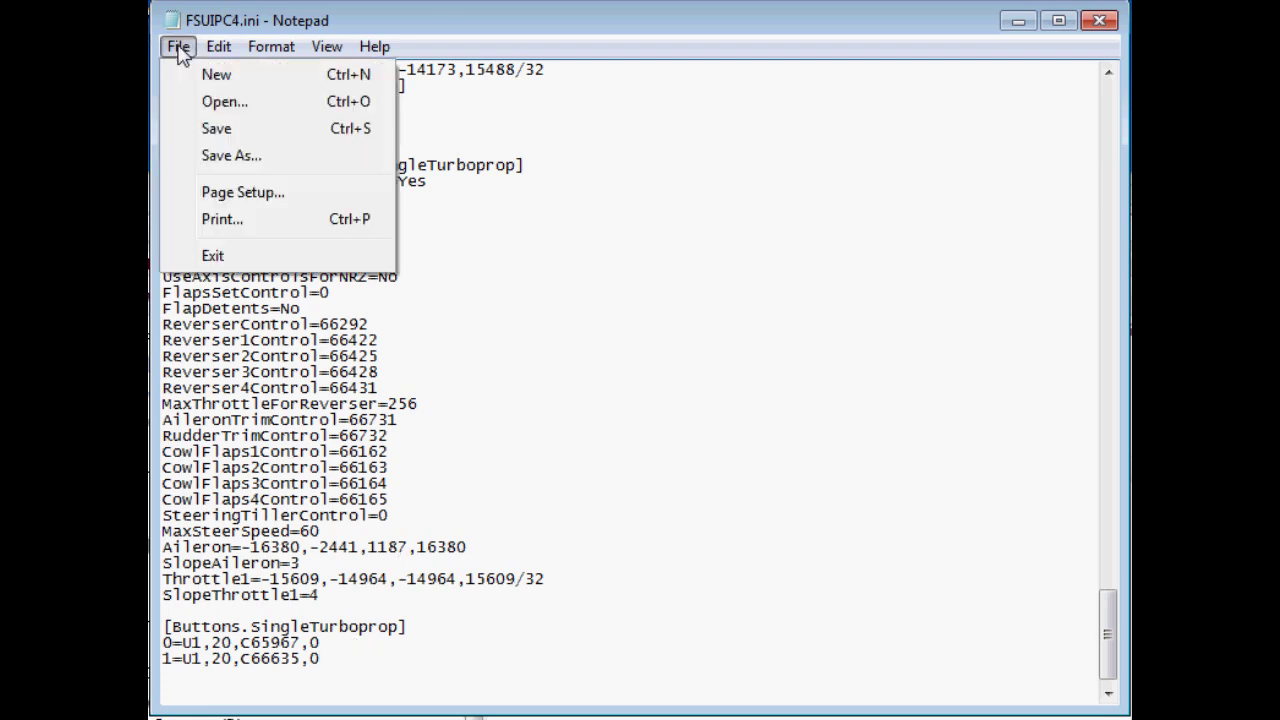
{"action": "left_click", "coordinate": [217, 129]}
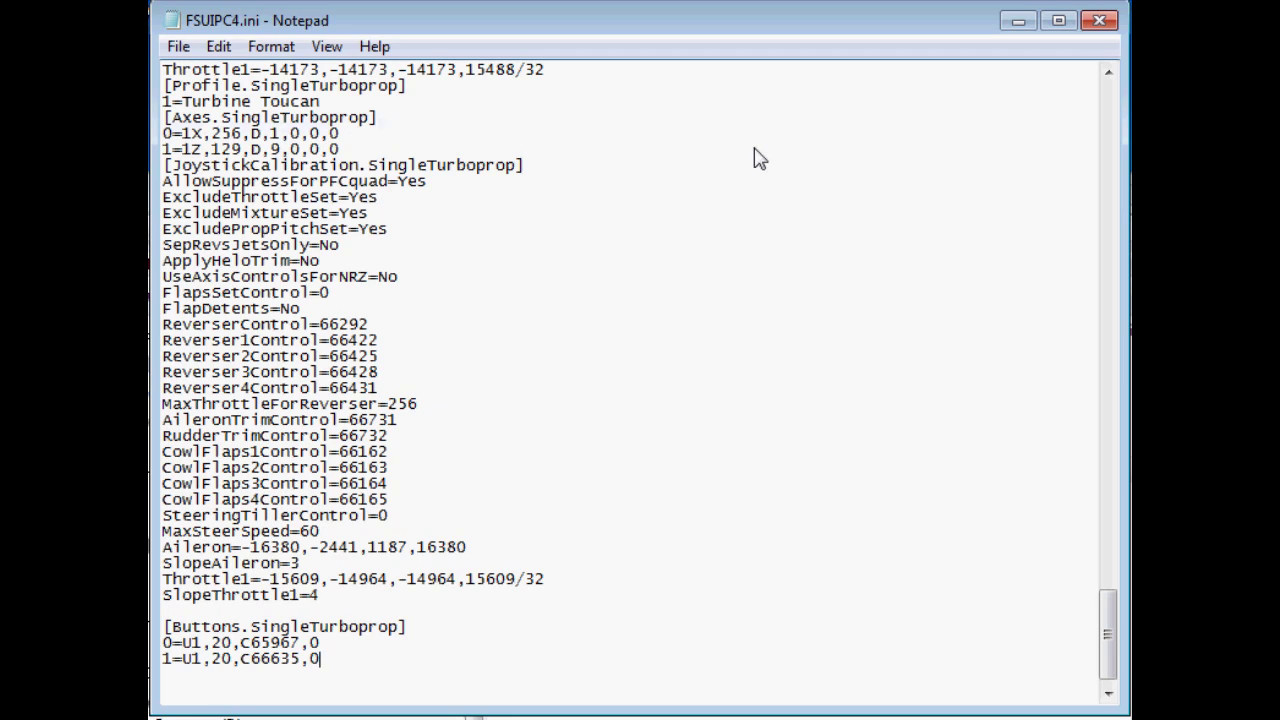